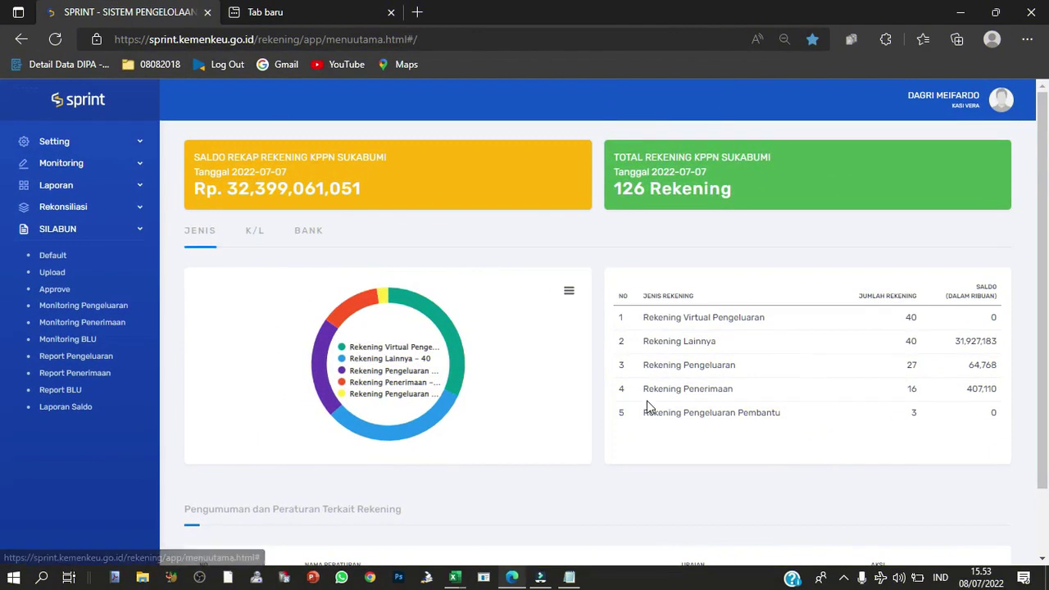
# Show SPRINT's Juni expenditure LPJ monitoring data with 100 rows per page.
pyautogui.click(108, 305)
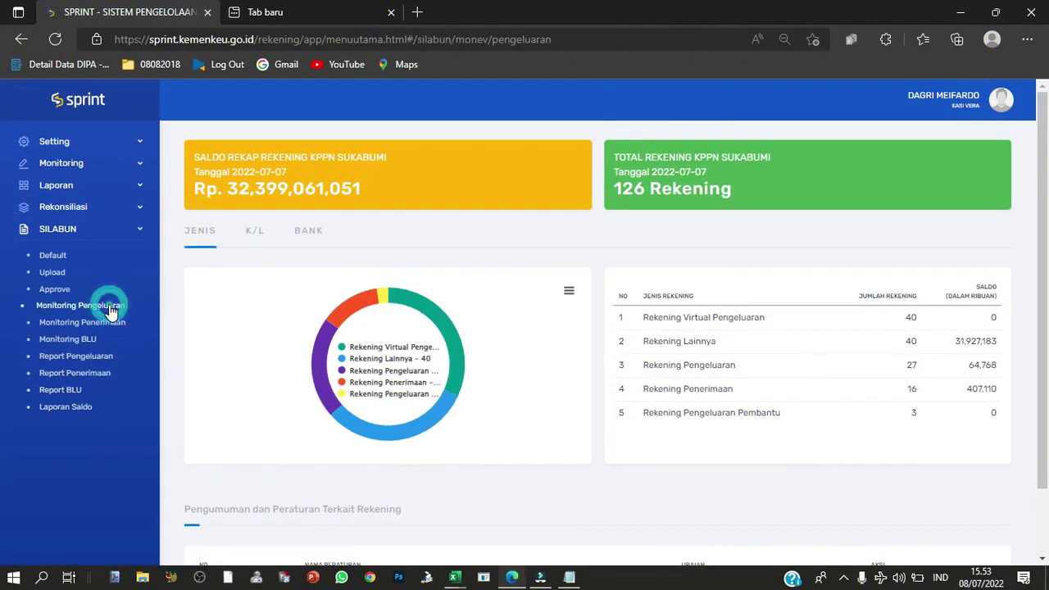
pyautogui.click(548, 244)
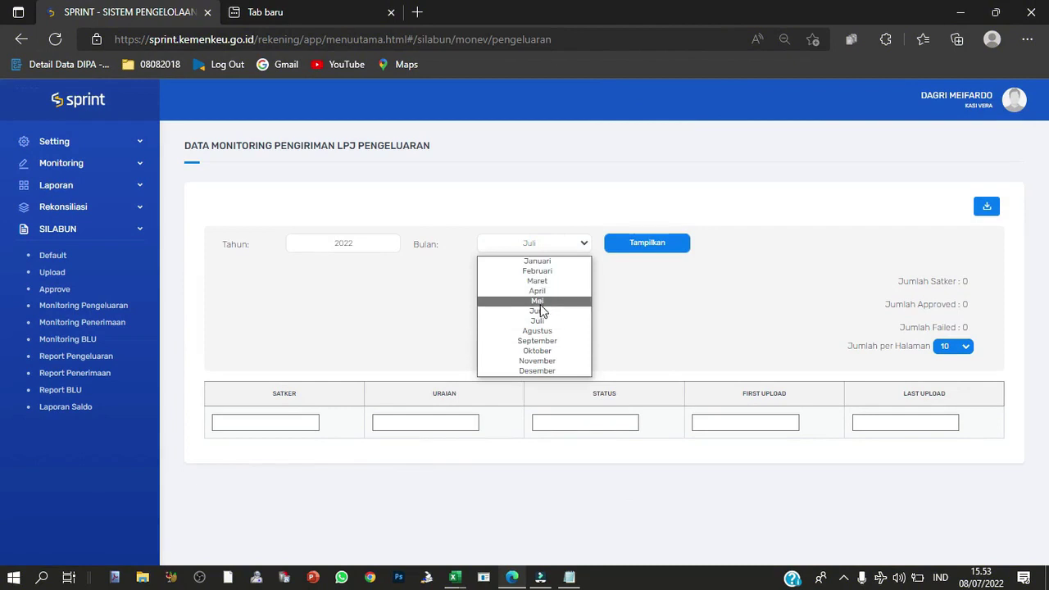
pyautogui.click(537, 311)
pyautogui.click(646, 243)
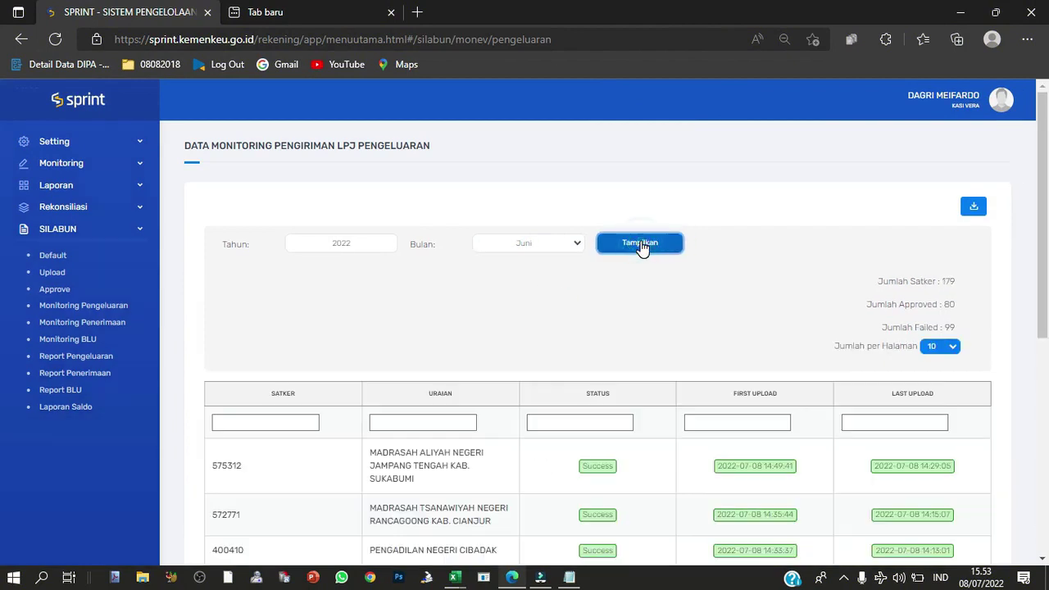
pyautogui.click(951, 346)
pyautogui.click(940, 383)
pyautogui.moveTo(569, 577)
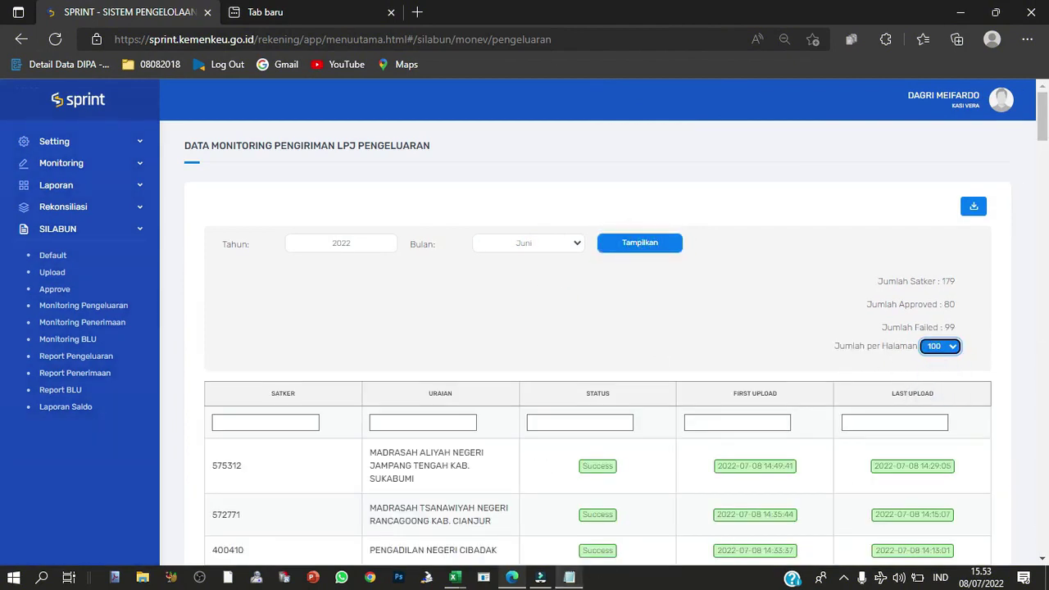
# Bring a blank Notepad note over the SPRINT page, ready for typing.
pyautogui.click(583, 518)
pyautogui.moveTo(777, 247); pyautogui.dragTo(605, 218)
pyautogui.click(308, 285)
# Type the Notepad note ('diaplikasi sprint in…') about counting active and inactive satker.
pyautogui.write('diaplikasi sprint in')
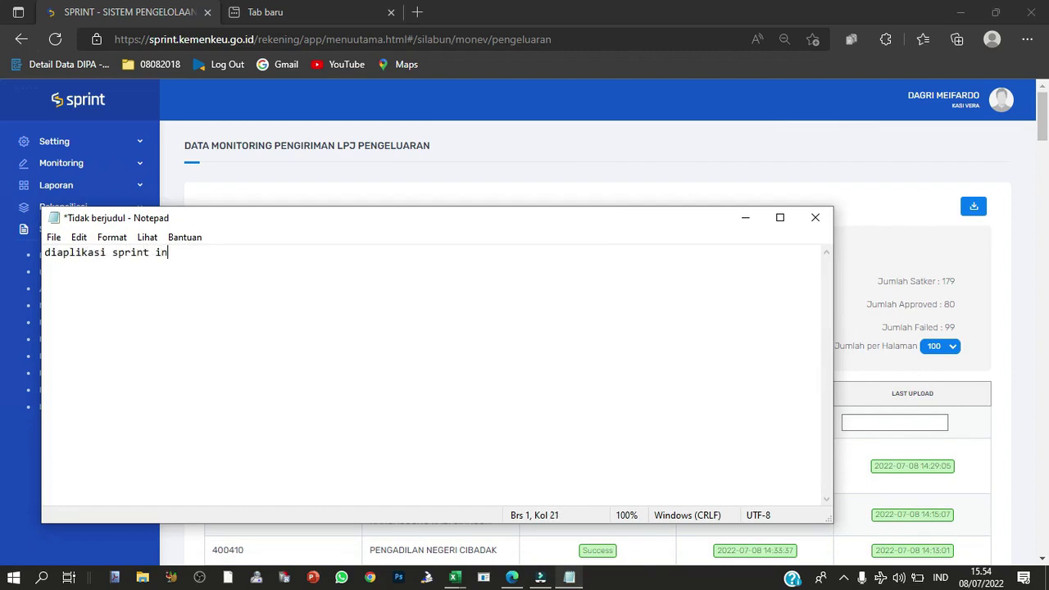
pyautogui.write('i')
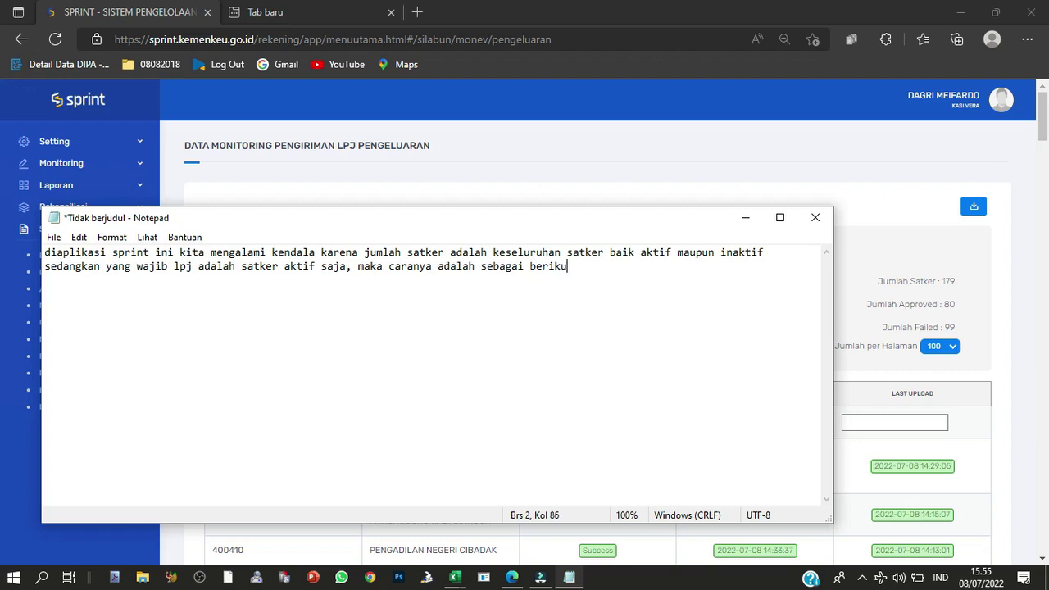
# Hide the note and switch the Juni list to 500 rows per page, showing all 179 satker.
pyautogui.click(746, 218)
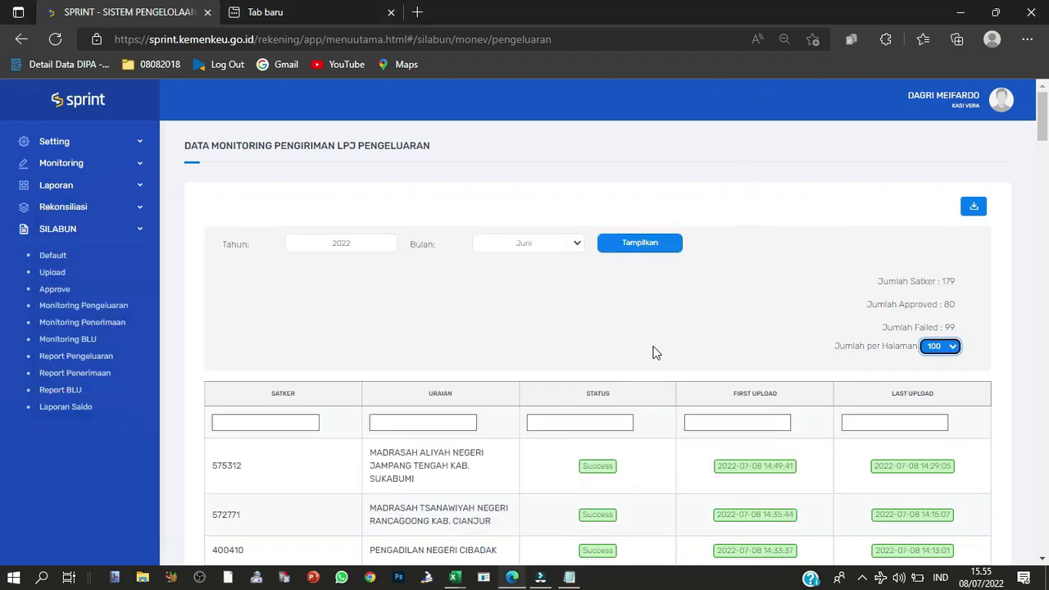
pyautogui.scroll(-5, 654, 352)
pyautogui.scroll(-5, 639, 369)
pyautogui.moveTo(1042, 373); pyautogui.dragTo(1012, 582)
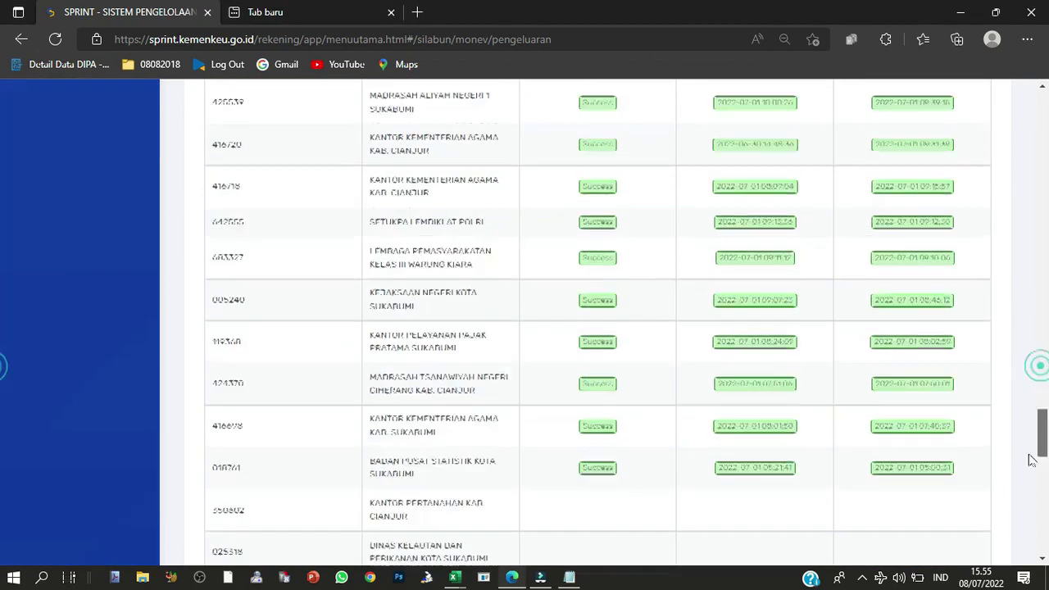
pyautogui.moveTo(1042, 528); pyautogui.dragTo(1042, 107)
pyautogui.click(941, 284)
pyautogui.click(936, 332)
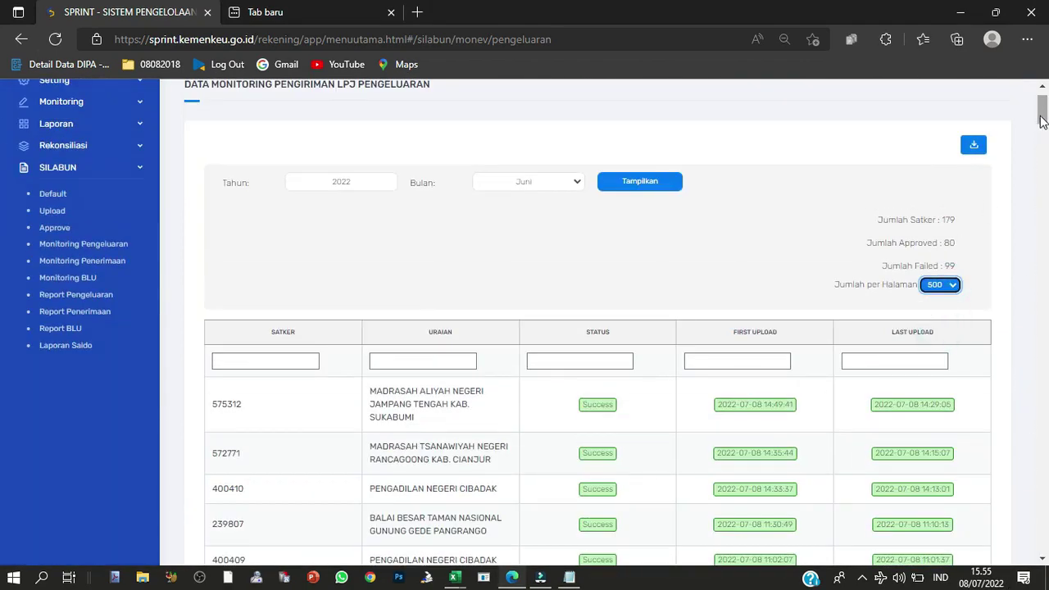
pyautogui.moveTo(1039, 115); pyautogui.dragTo(976, 533)
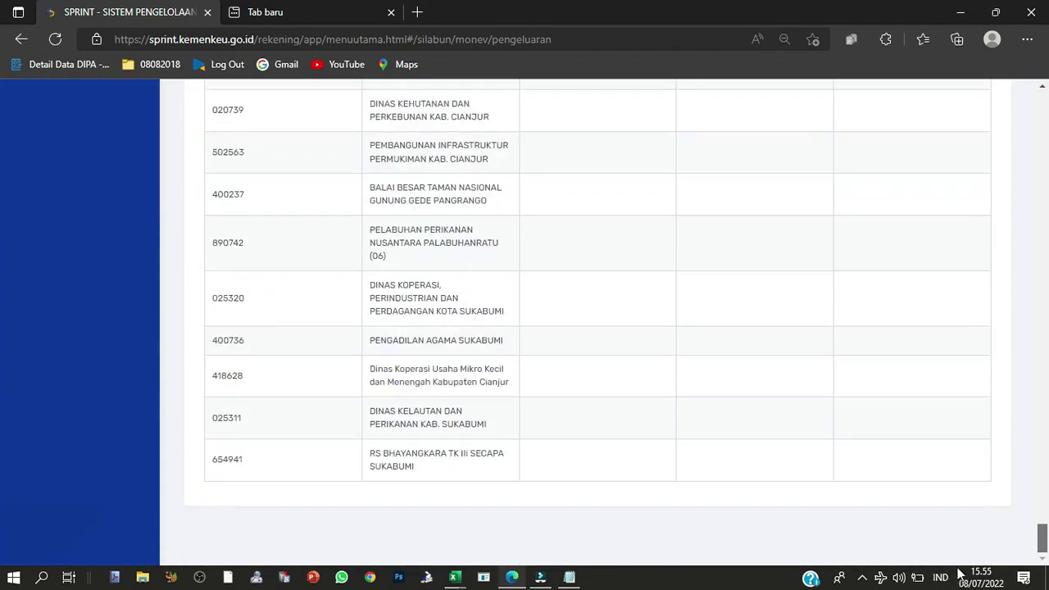
pyautogui.press('Home')
# Display the Mei monitoring data and download it as MonevPengeluaran (2).xlsx.
pyautogui.click(550, 244)
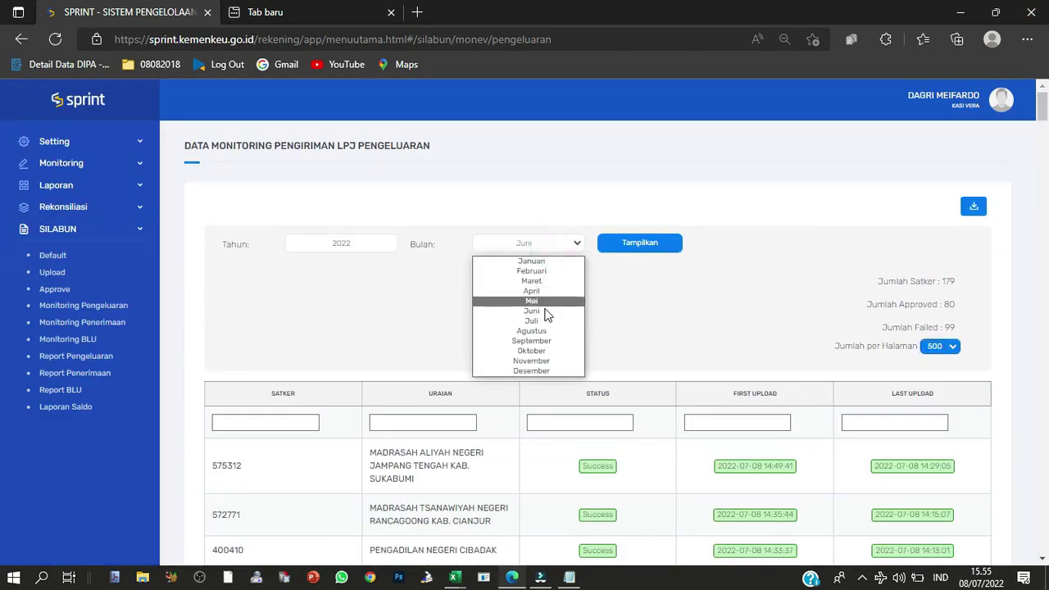
pyautogui.click(549, 302)
pyautogui.click(639, 243)
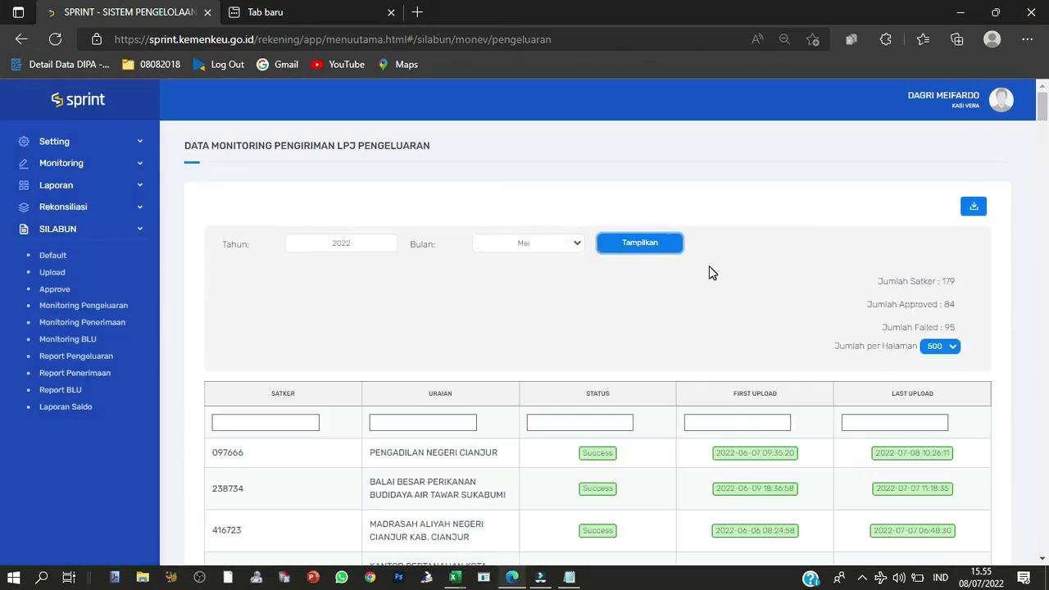
pyautogui.click(976, 206)
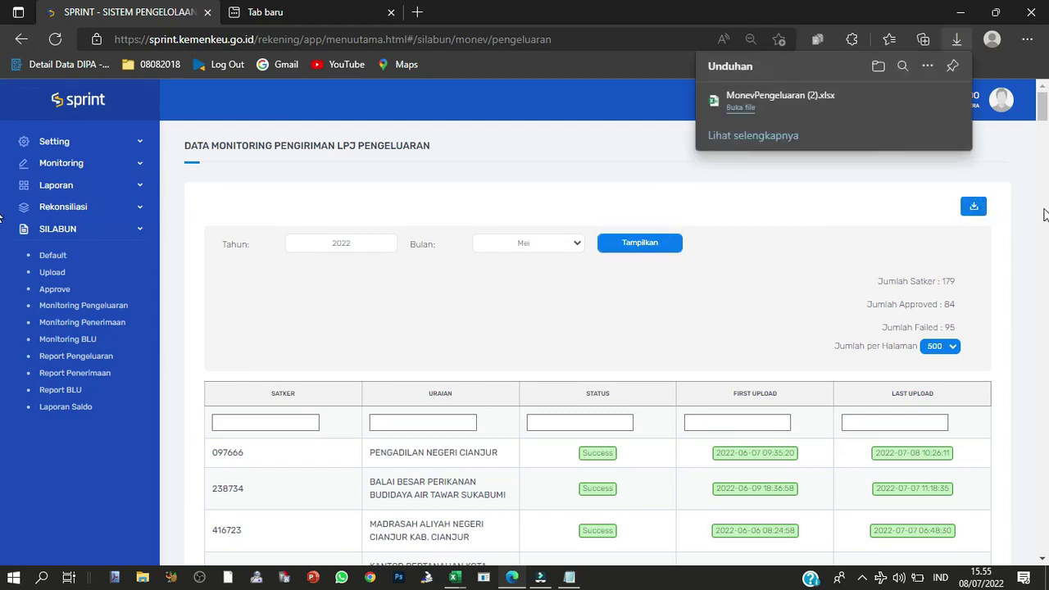
# Display the Juni monitoring data and download it as MonevPengeluaran (3).xlsx.
pyautogui.click(548, 250)
pyautogui.click(536, 321)
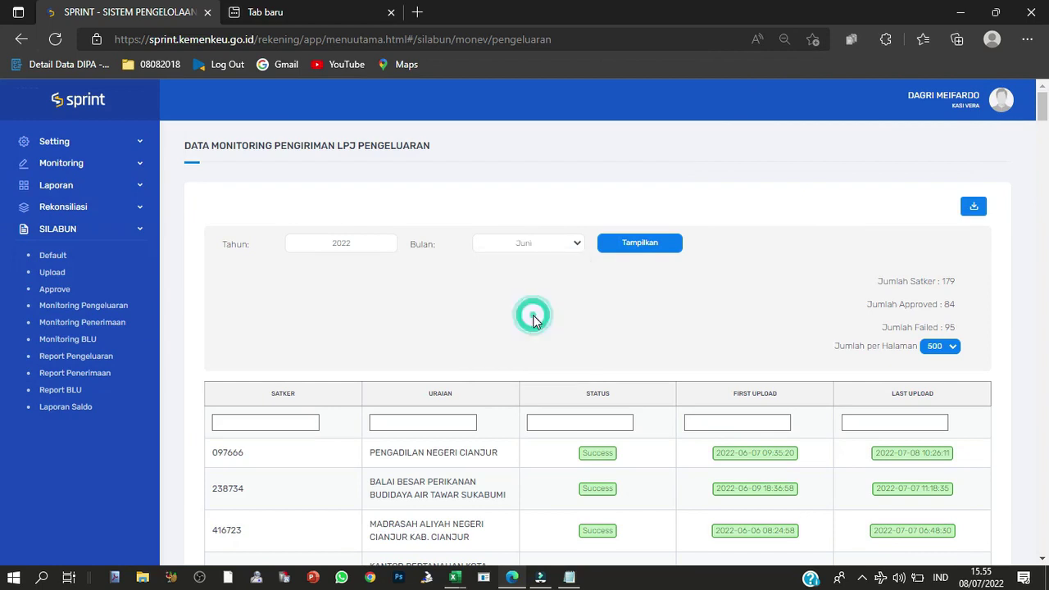
pyautogui.click(638, 250)
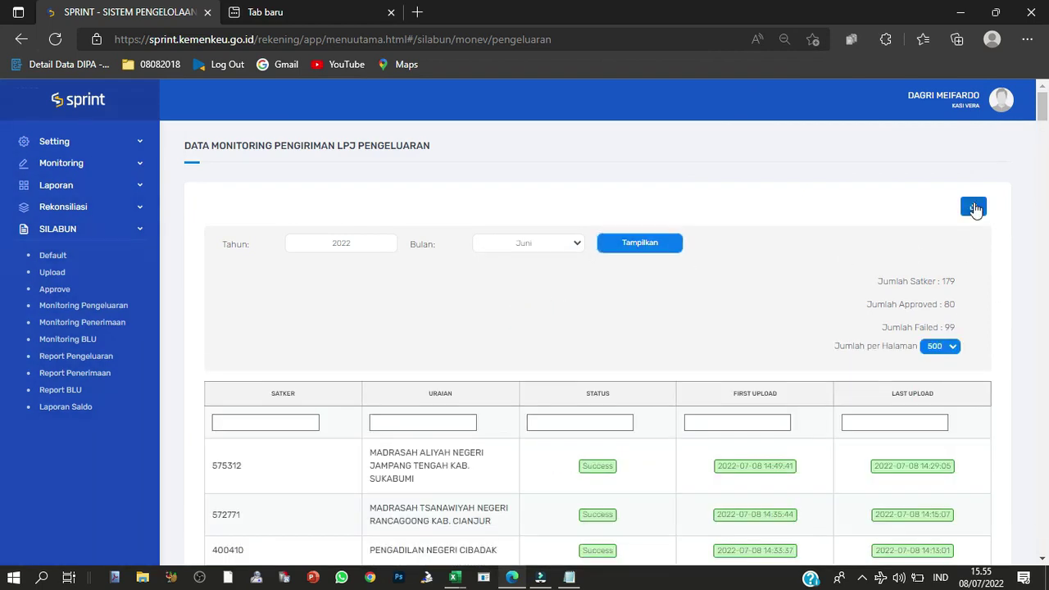
pyautogui.click(973, 206)
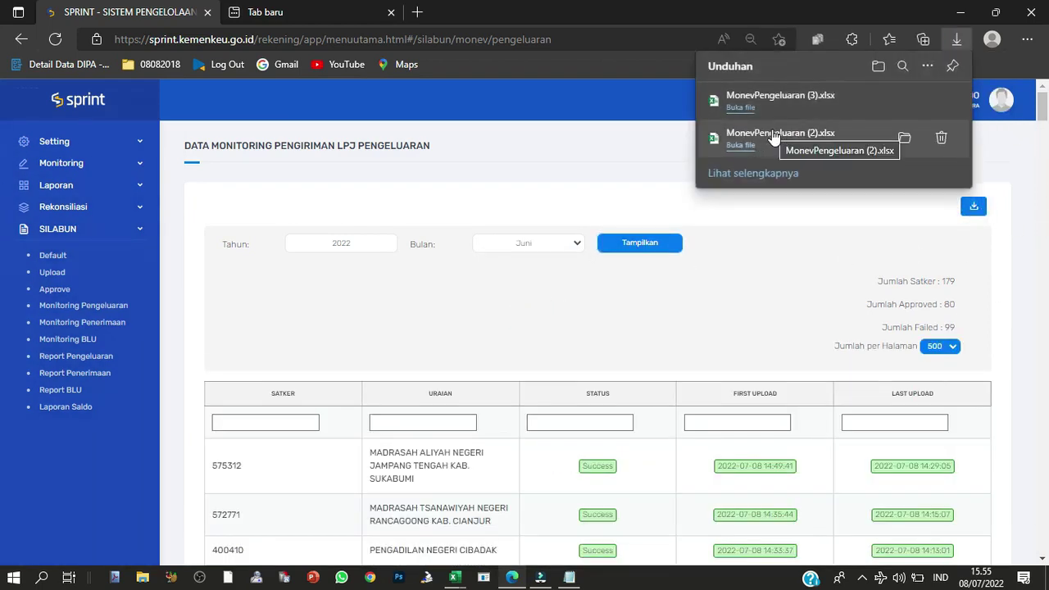
pyautogui.hotkey('alt', 'Tab')
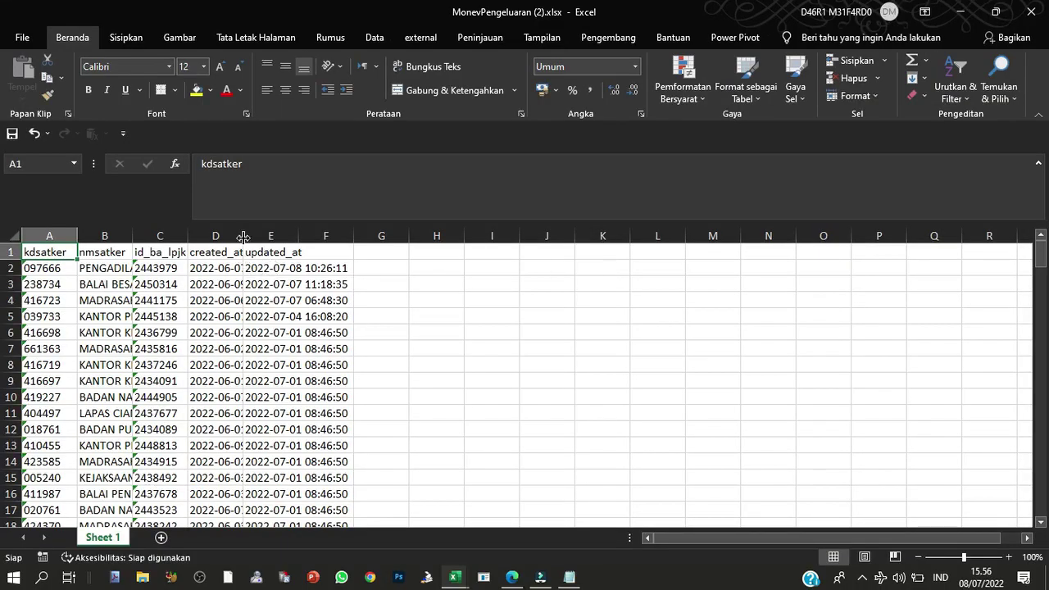
# Rename the sheet to JUNI and autofit columns A through F.
pyautogui.doubleClick(243, 237)
pyautogui.rightClick(117, 544)
pyautogui.click(189, 393)
pyautogui.write('JUNI')
pyautogui.press('Return')
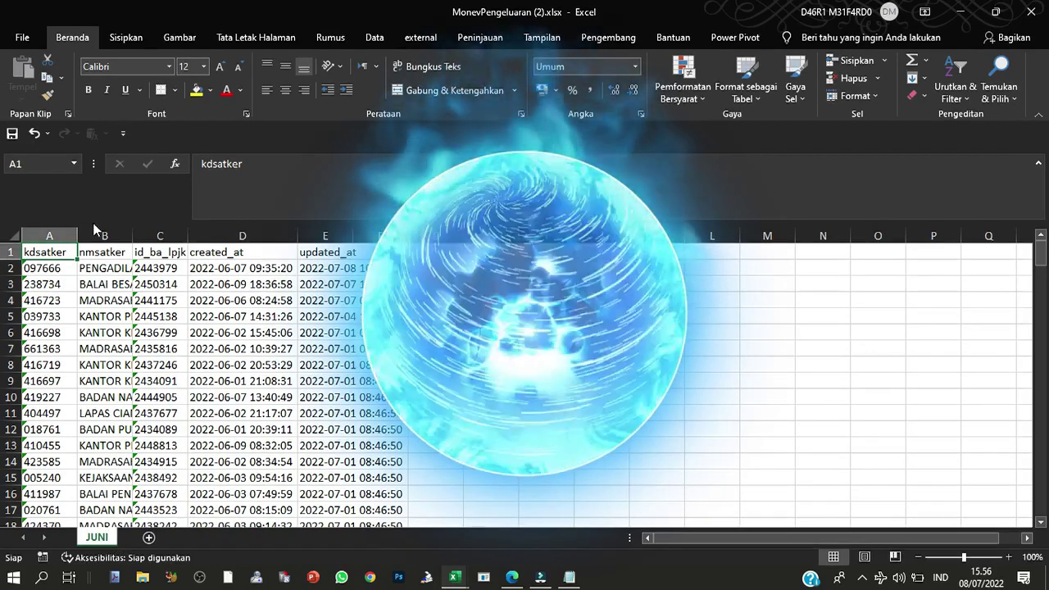
pyautogui.moveTo(49, 237); pyautogui.dragTo(989, 236)
pyautogui.doubleClick(187, 236)
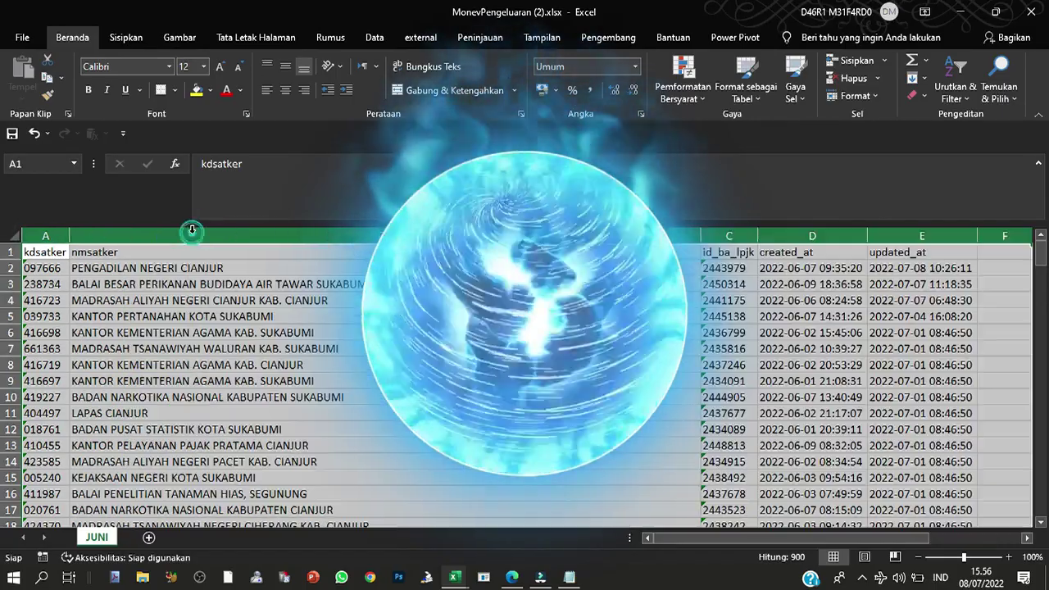
# Convert the A1:E180 data into table Tabel1 with a header row.
pyautogui.click(36, 252)
pyautogui.hotkey('ctrl', 't')
pyautogui.click(796, 319)
pyautogui.click(762, 332)
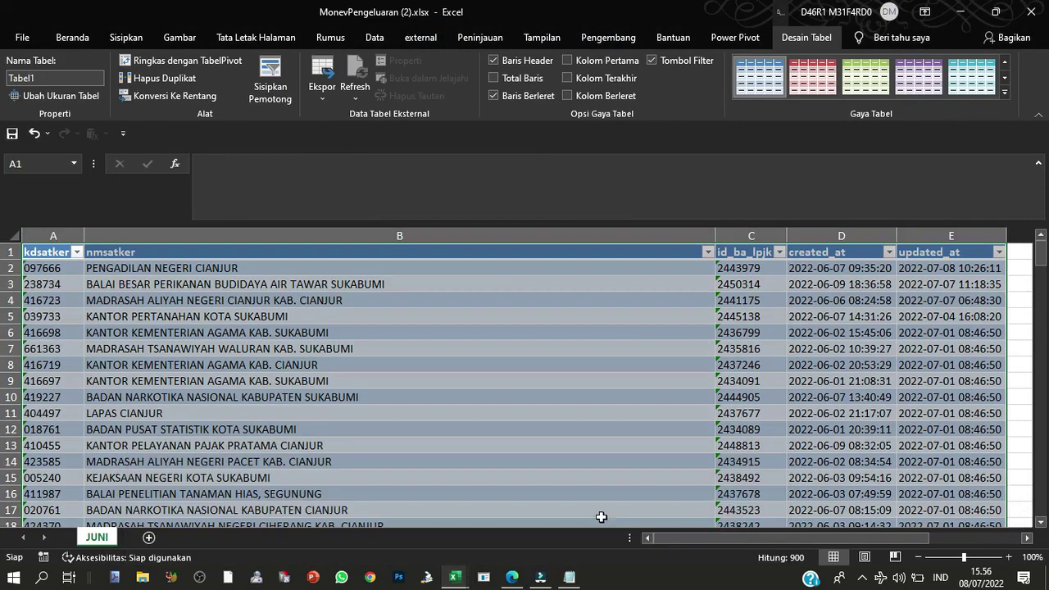
pyautogui.click(523, 577)
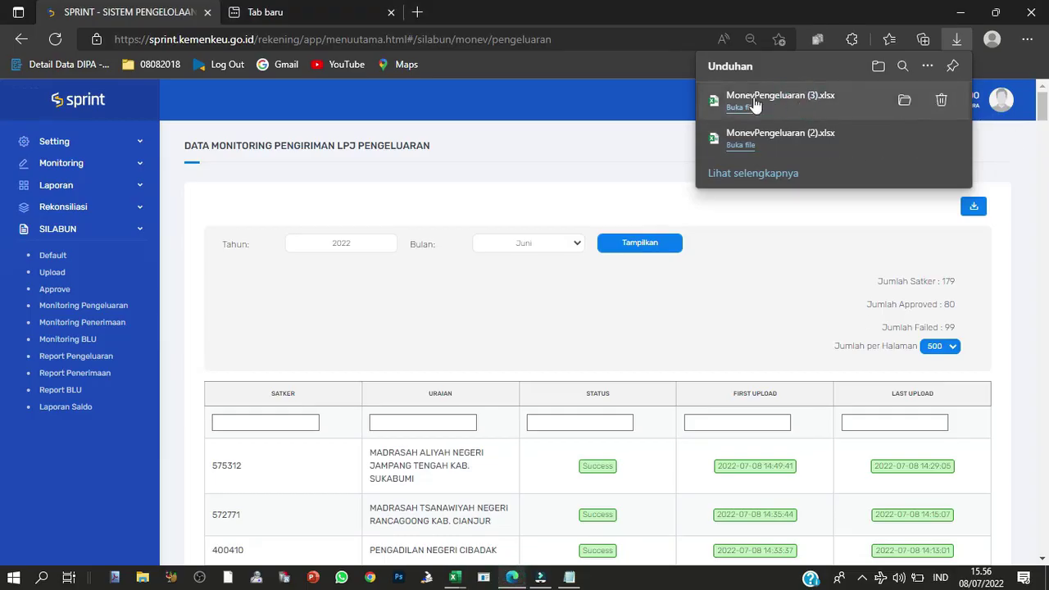
# Open MonevPengeluaran (3).xlsx, autofit columns A–F and convert its data to a table.
pyautogui.click(740, 108)
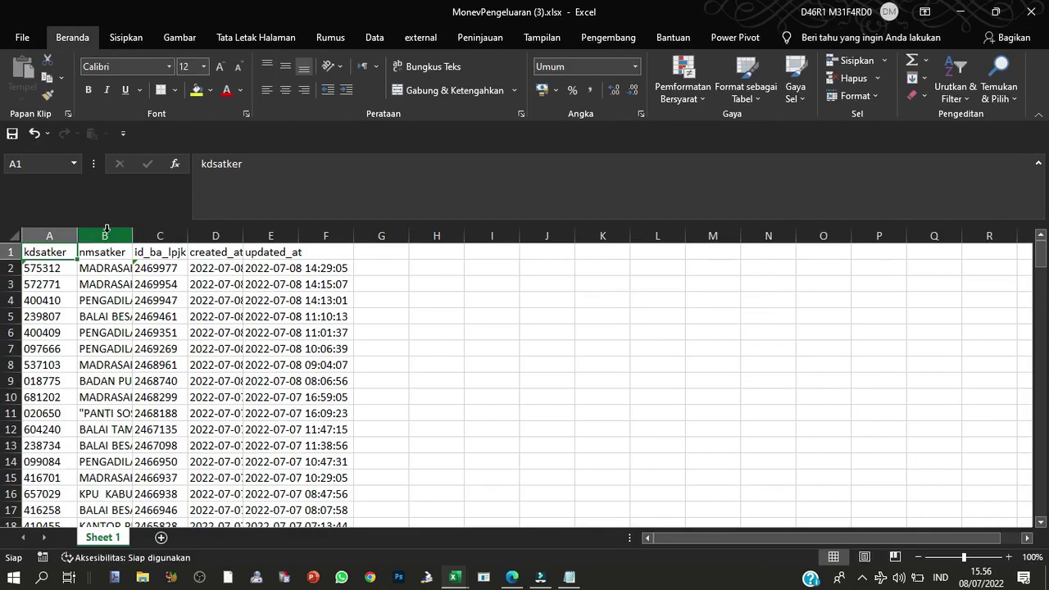
pyautogui.click(39, 234)
pyautogui.moveTo(40, 233); pyautogui.dragTo(328, 235)
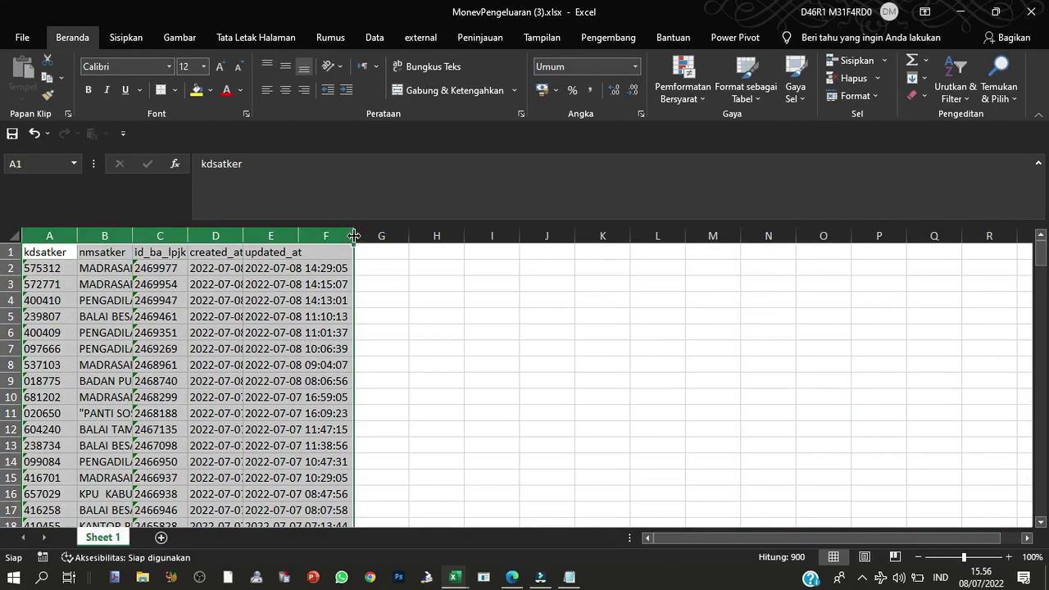
pyautogui.doubleClick(353, 236)
pyautogui.click(56, 254)
pyautogui.hotkey('ctrl', 't')
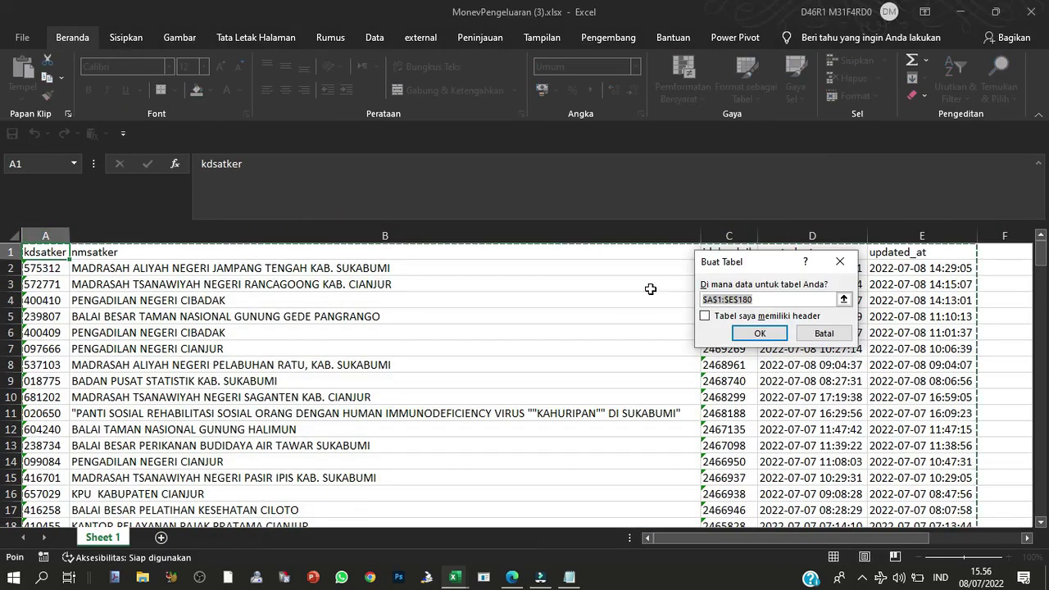
pyautogui.click(756, 332)
# Rename that sheet to JULI.
pyautogui.rightClick(105, 537)
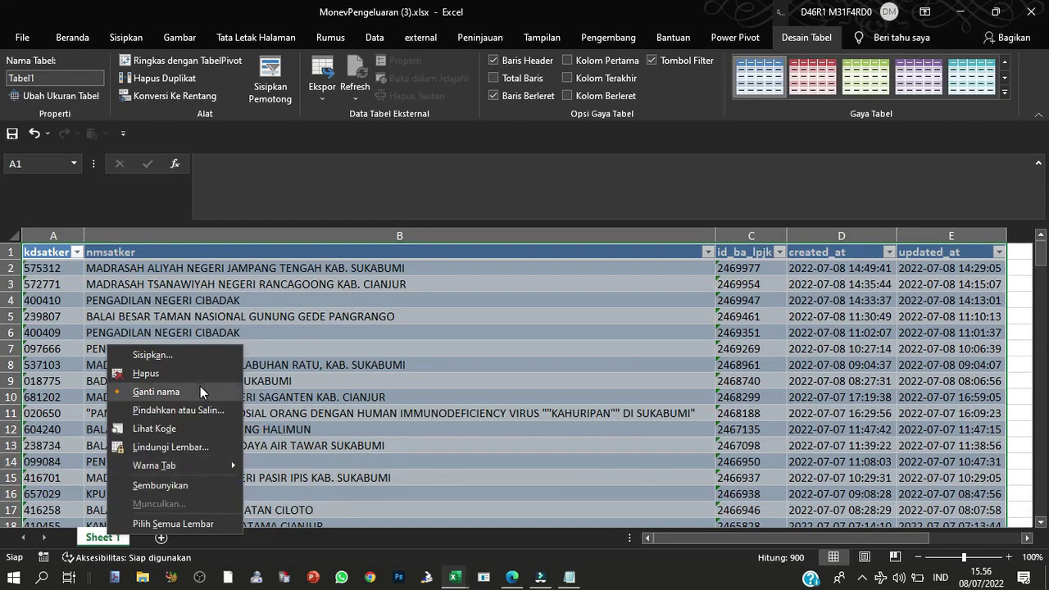
pyautogui.click(200, 392)
pyautogui.write('JULI')
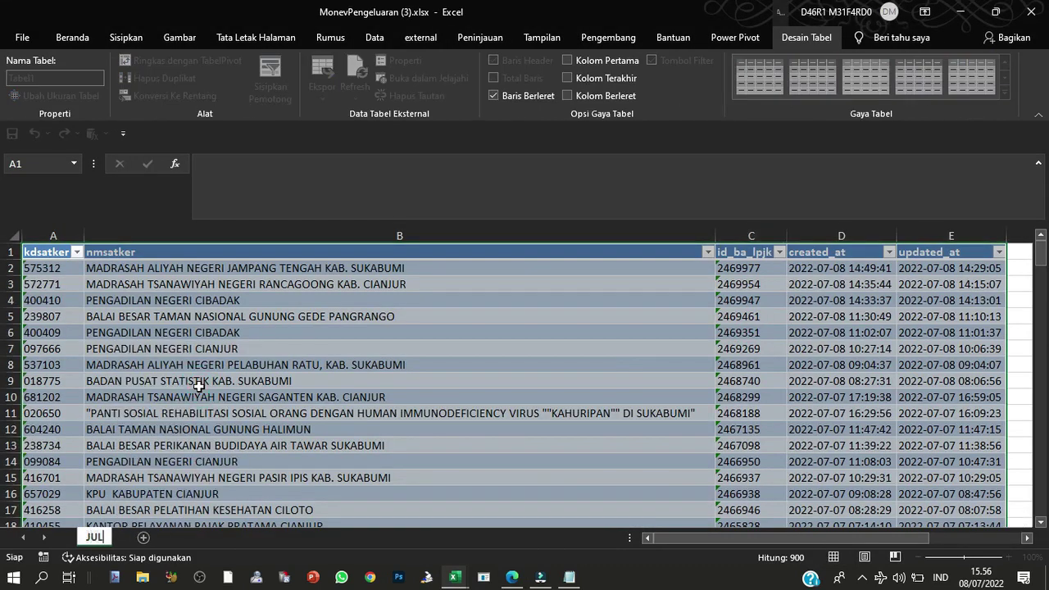
pyautogui.press('Return')
# Move the JULI sheet to the end of MonevPengeluaran (2).xlsx.
pyautogui.rightClick(98, 538)
pyautogui.click(151, 472)
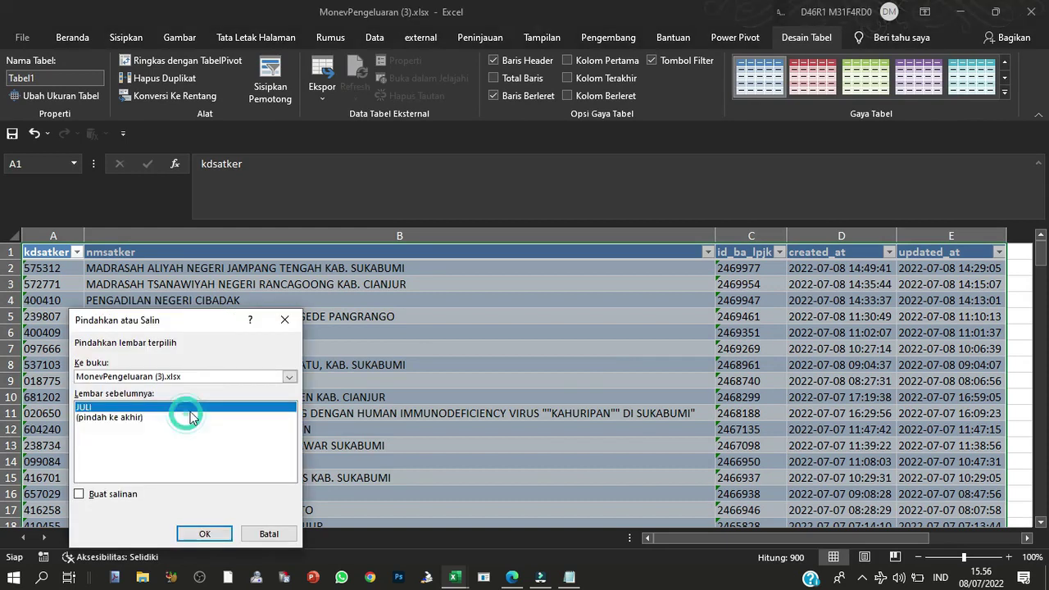
pyautogui.click(185, 376)
pyautogui.click(164, 450)
pyautogui.click(134, 417)
pyautogui.click(227, 537)
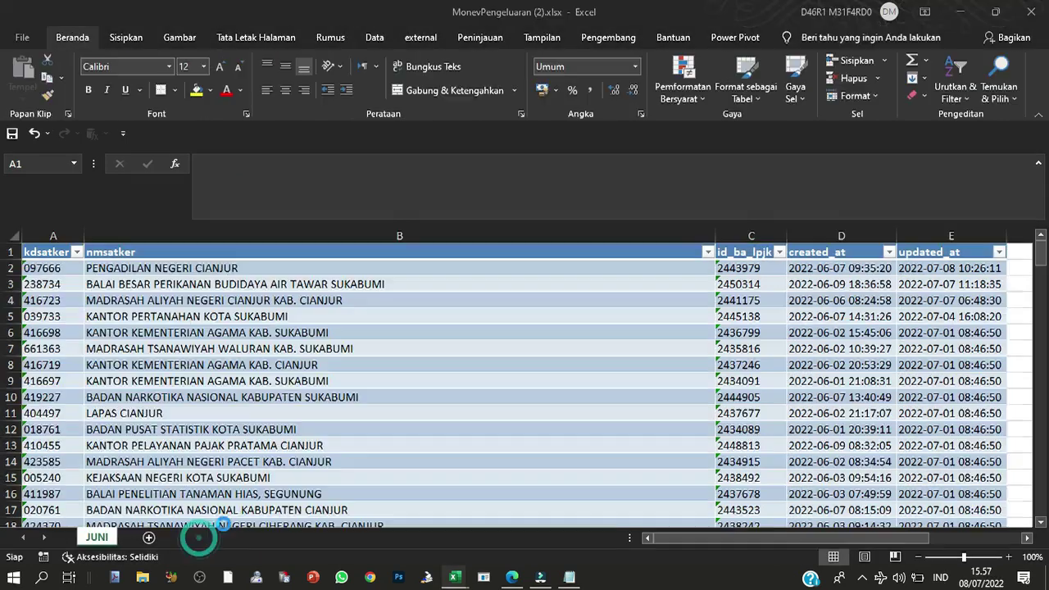
# Create a Power Query from the June table and name the query JUNI.
pyautogui.click(97, 538)
pyautogui.click(217, 333)
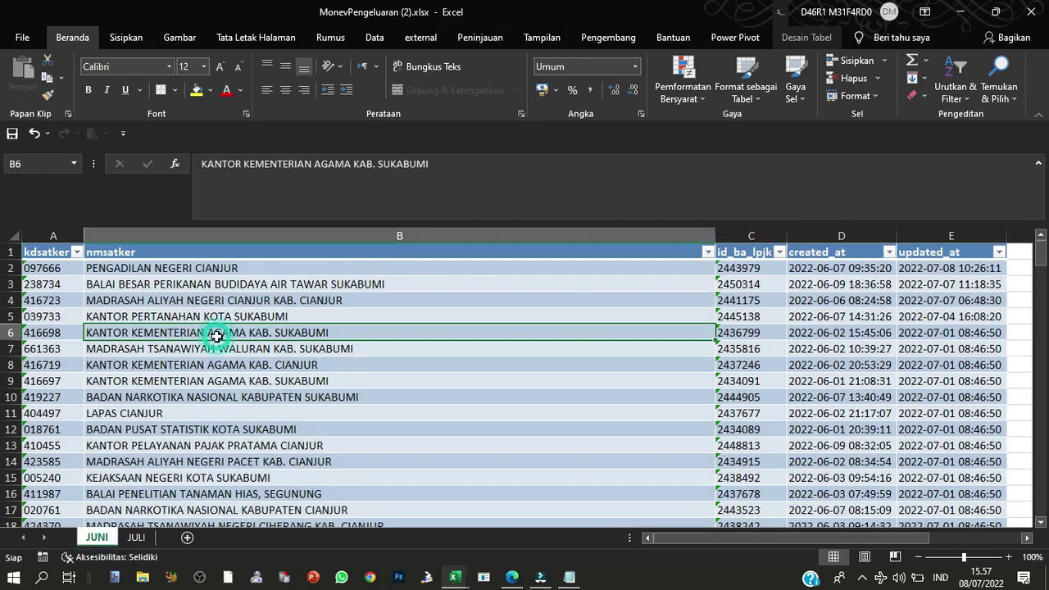
pyautogui.click(374, 37)
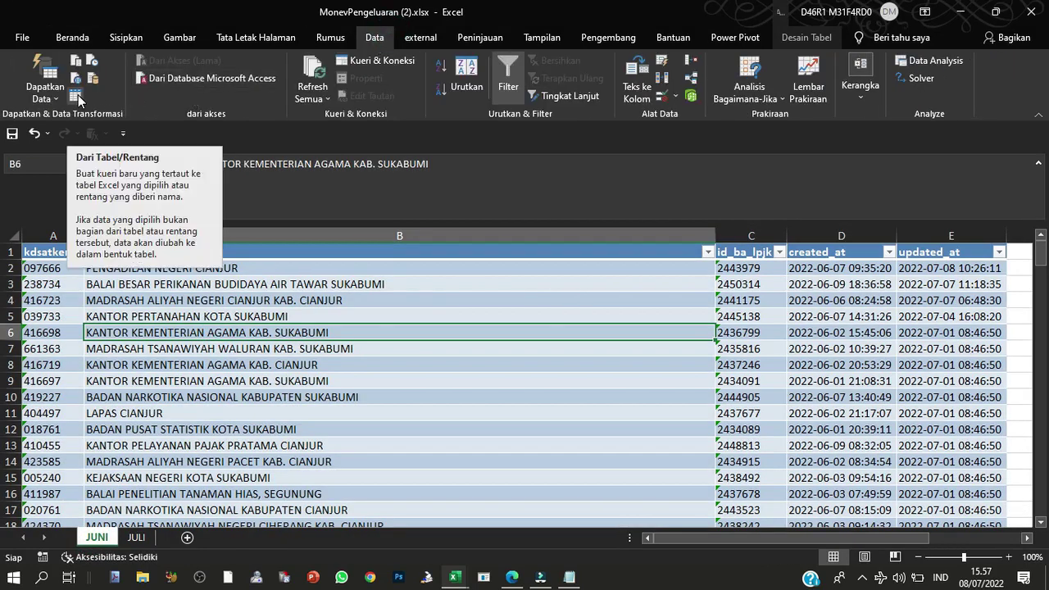
pyautogui.click(76, 95)
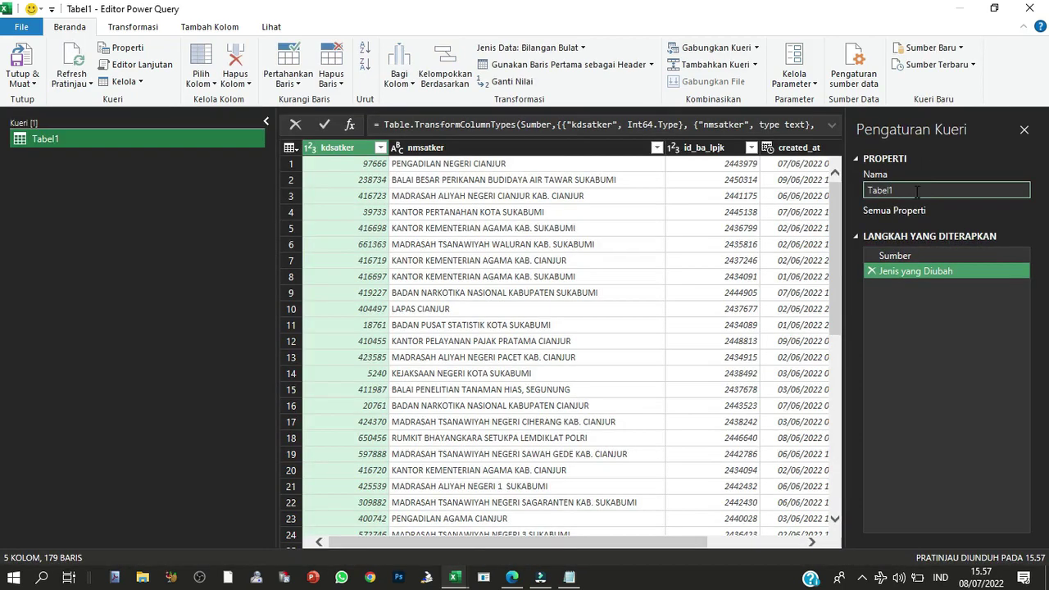
pyautogui.click(916, 191)
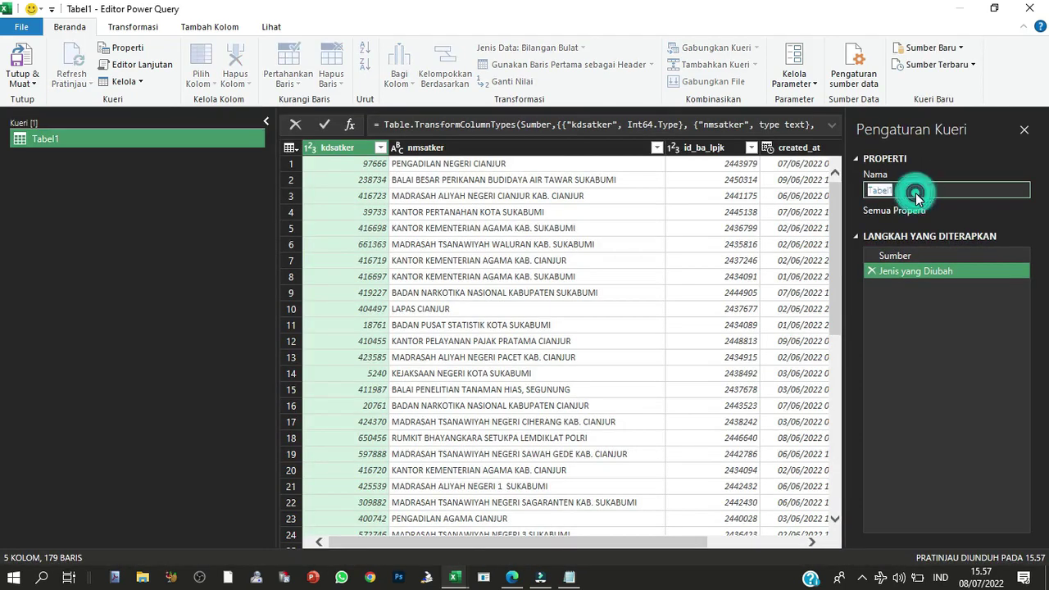
pyautogui.write('JUNI')
pyautogui.press('Return')
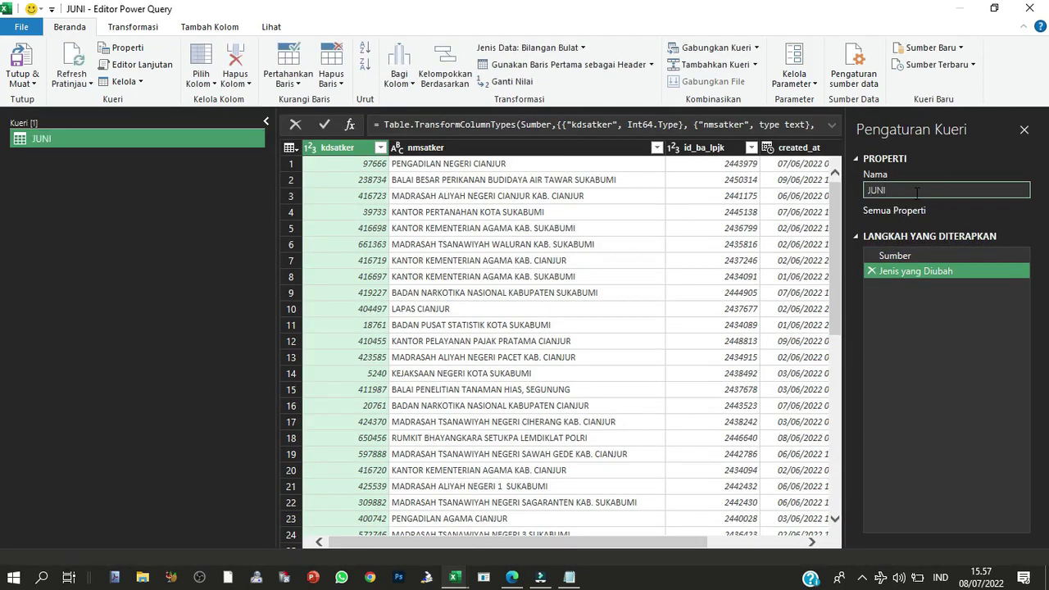
# Change kdsatker through id_ba_lpjk to text, replacing the existing type, and choose Close & Load To.
pyautogui.keyDown('shift'); pyautogui.click(695, 147); pyautogui.keyUp('shift')
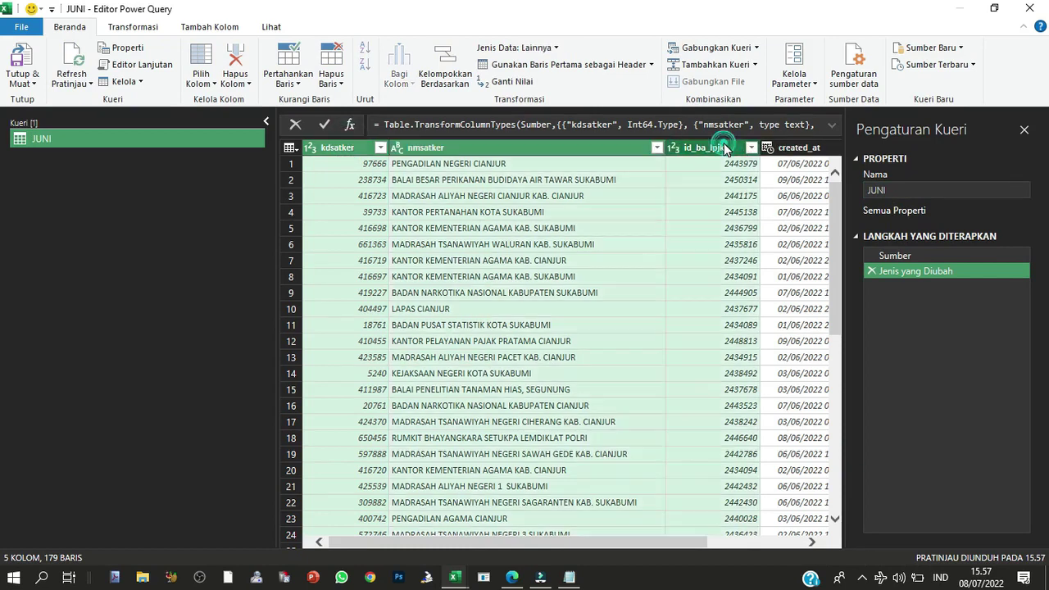
pyautogui.rightClick(724, 148)
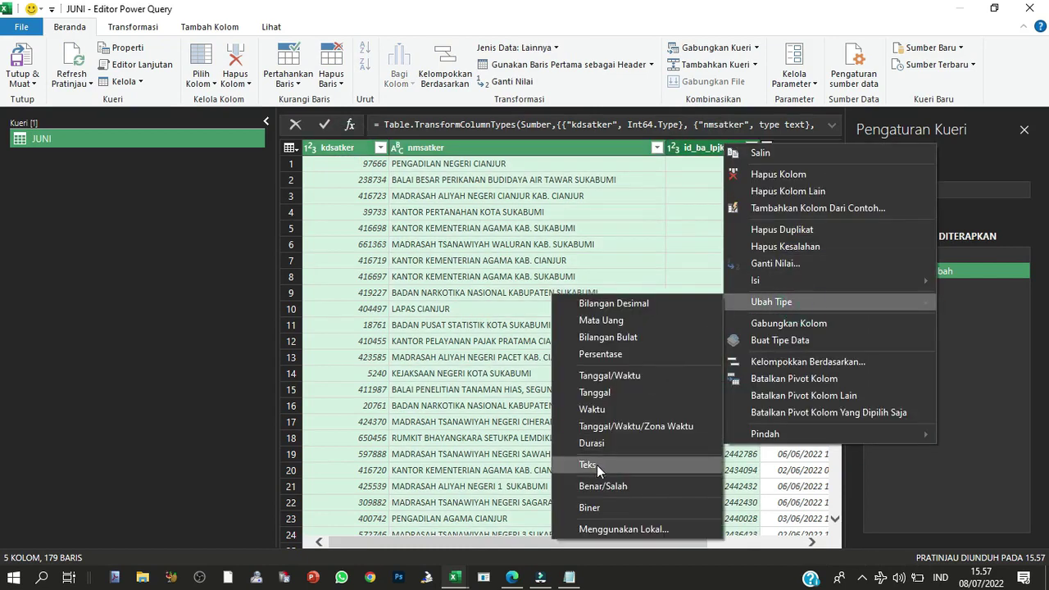
pyautogui.click(597, 465)
pyautogui.click(485, 334)
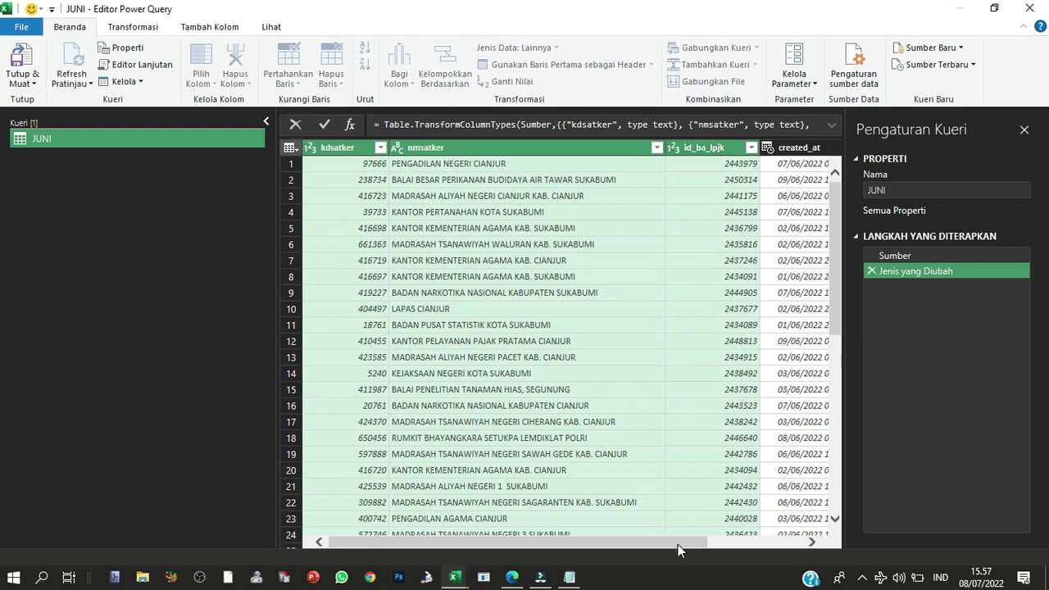
pyautogui.moveTo(678, 542); pyautogui.dragTo(770, 542)
pyautogui.click(682, 148)
pyautogui.keyDown('shift'); pyautogui.click(778, 148); pyautogui.keyUp('shift')
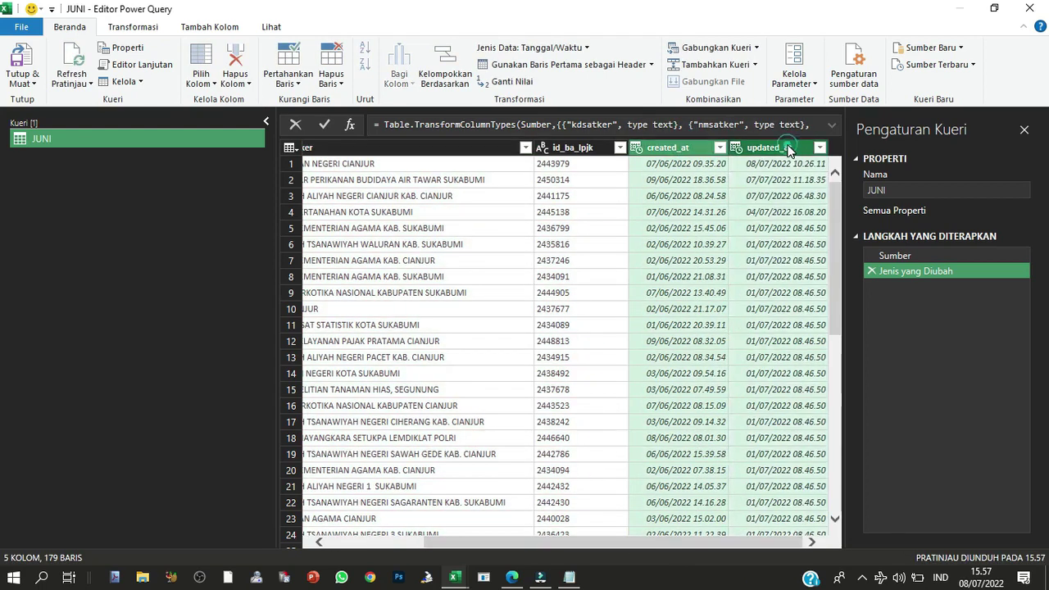
pyautogui.rightClick(783, 148)
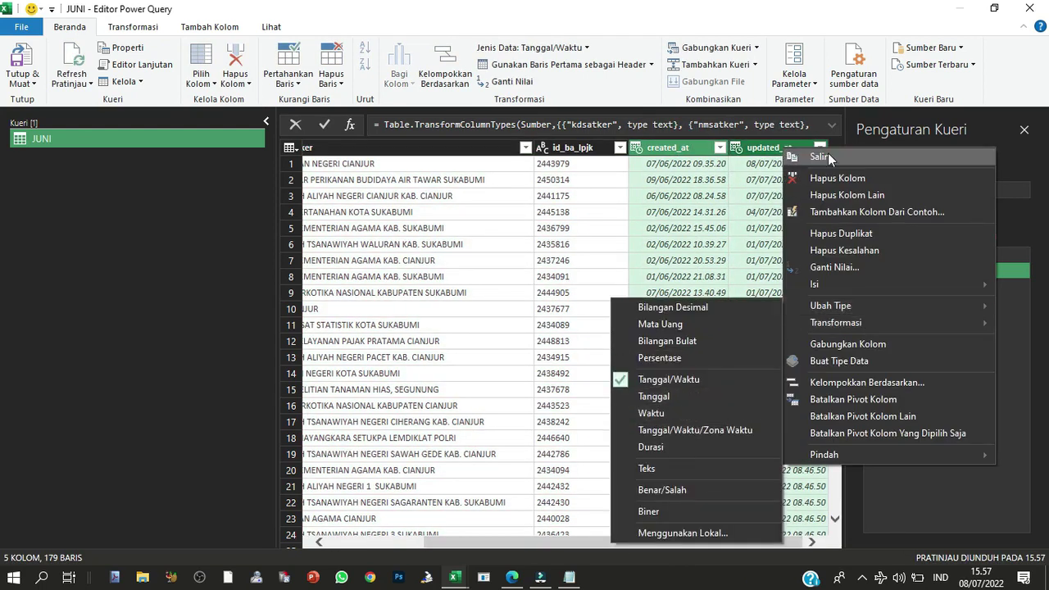
pyautogui.click(680, 152)
pyautogui.click(22, 82)
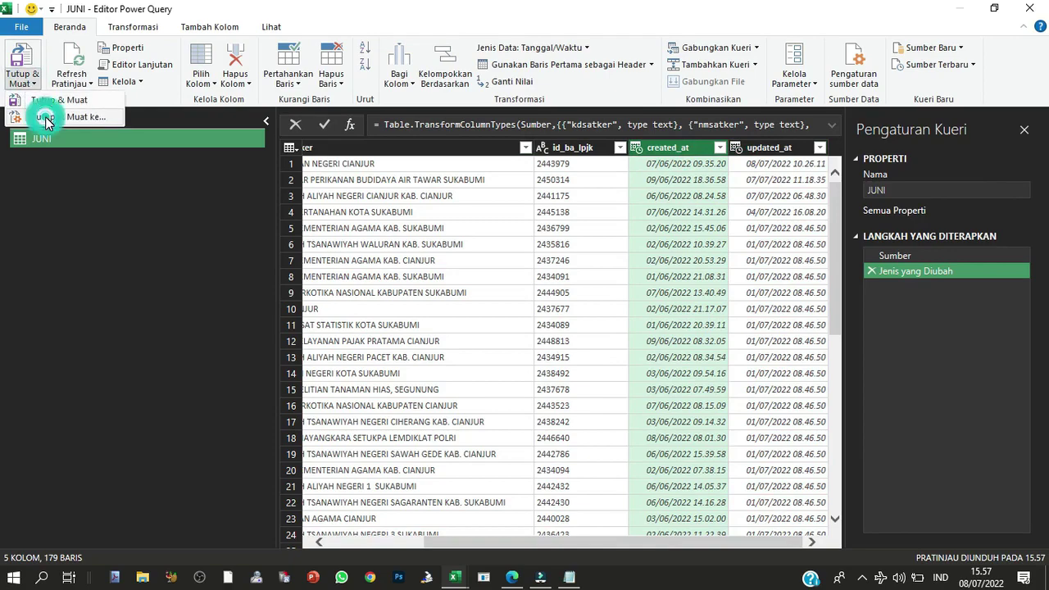
pyautogui.click(67, 117)
# Load JUNI as connection only and rename the July sheet's table to JULI.
pyautogui.click(713, 259)
pyautogui.click(826, 361)
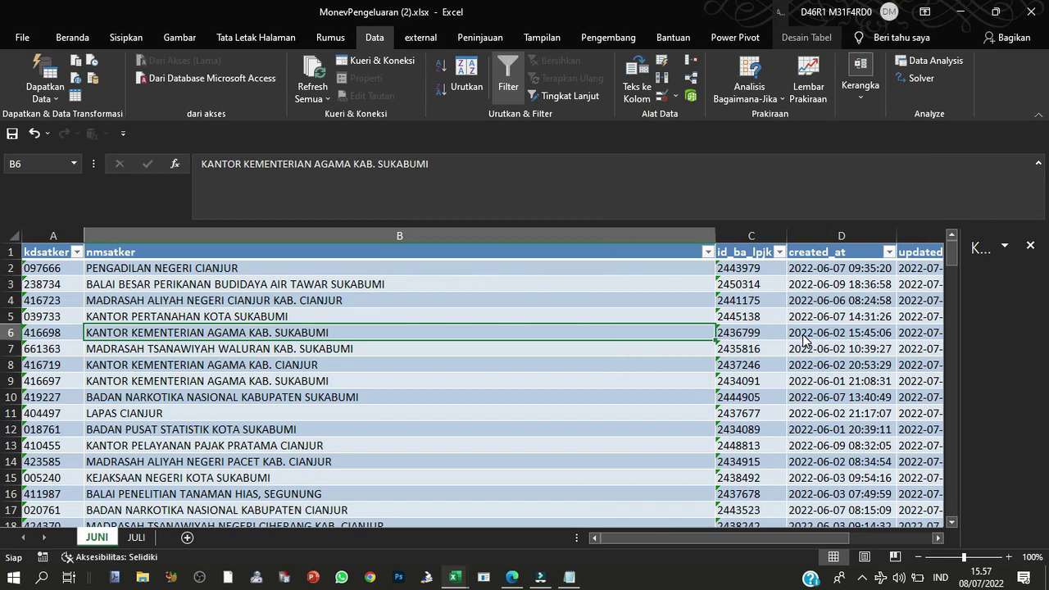
pyautogui.click(144, 535)
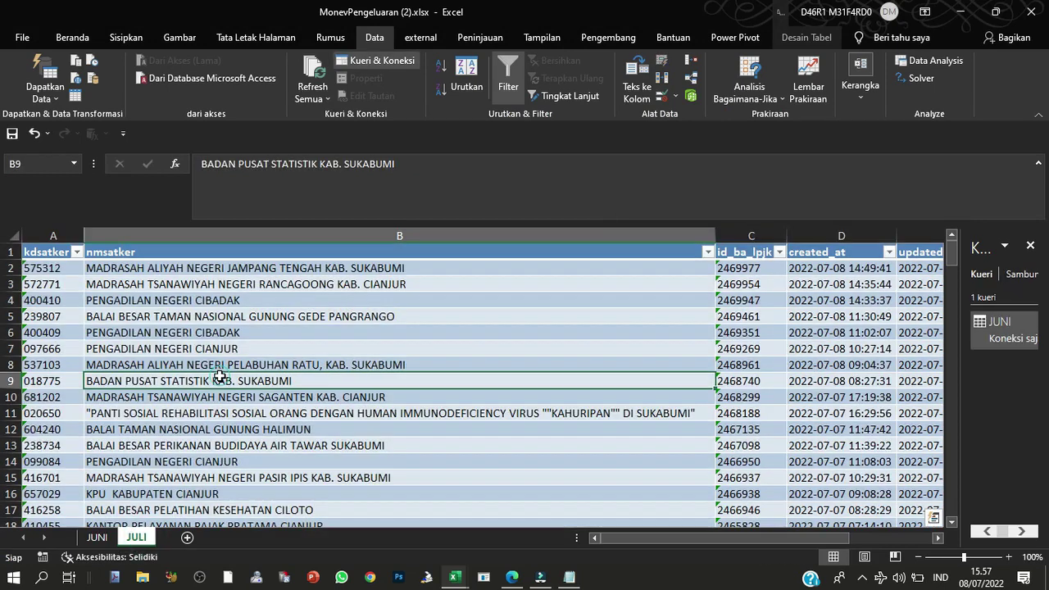
pyautogui.click(807, 37)
pyautogui.click(92, 81)
pyautogui.write('JULI')
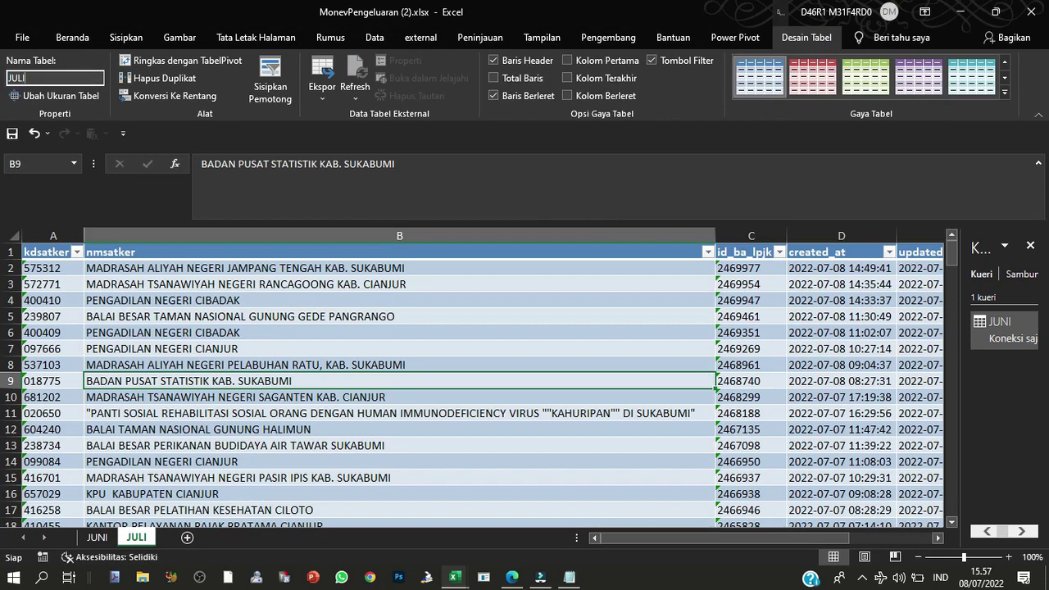
pyautogui.press('Return')
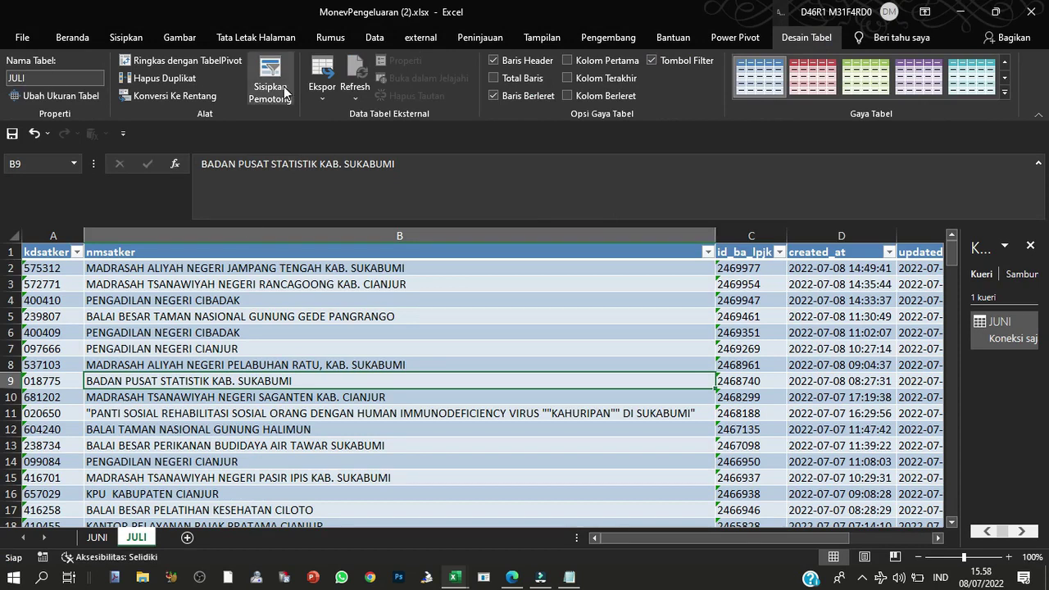
pyautogui.click(375, 37)
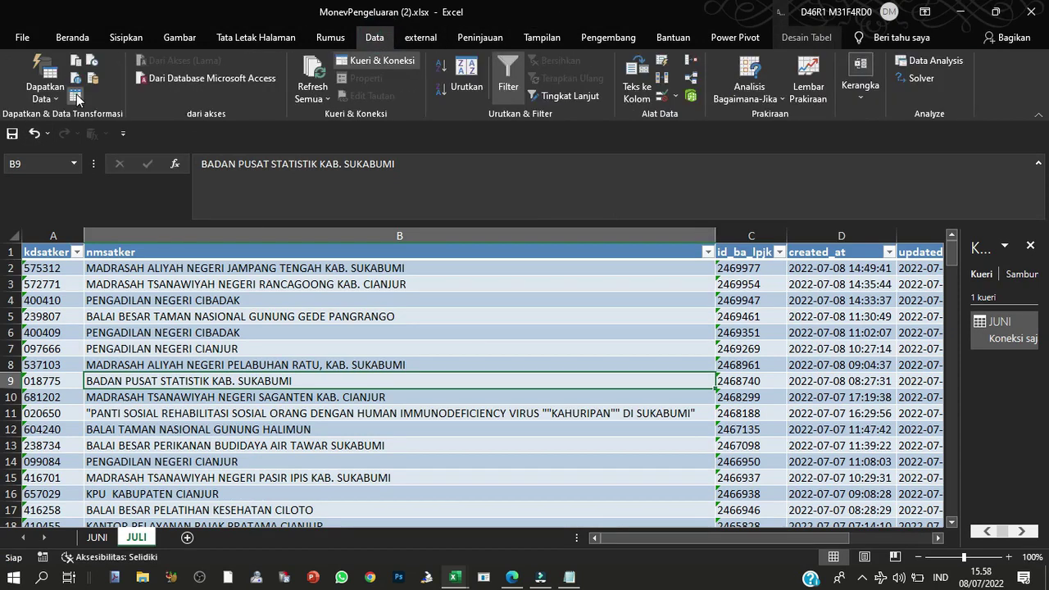
# Create a query from the JULI table with kdsatker through id_ba_lpjk changed to text.
pyautogui.click(74, 95)
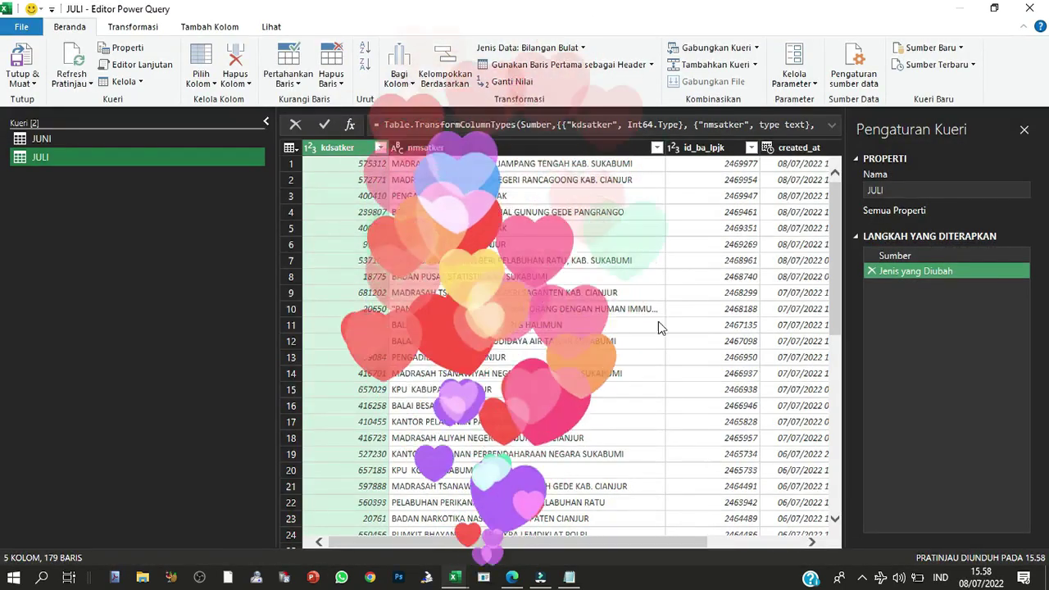
pyautogui.keyDown('shift'); pyautogui.click(705, 148); pyautogui.keyUp('shift')
pyautogui.rightClick(720, 148)
pyautogui.moveTo(766, 301)
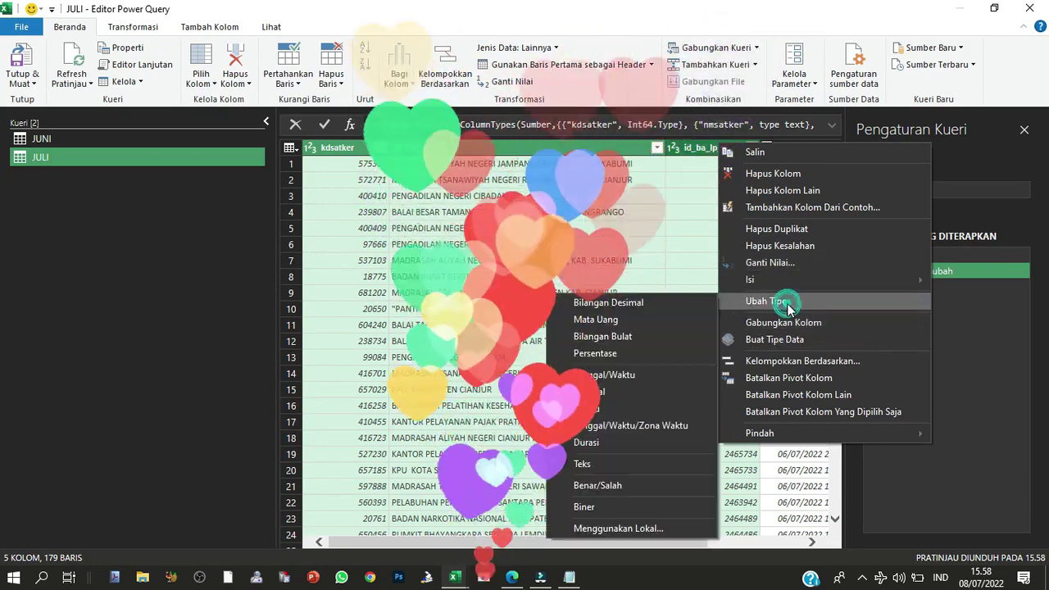
pyautogui.click(607, 464)
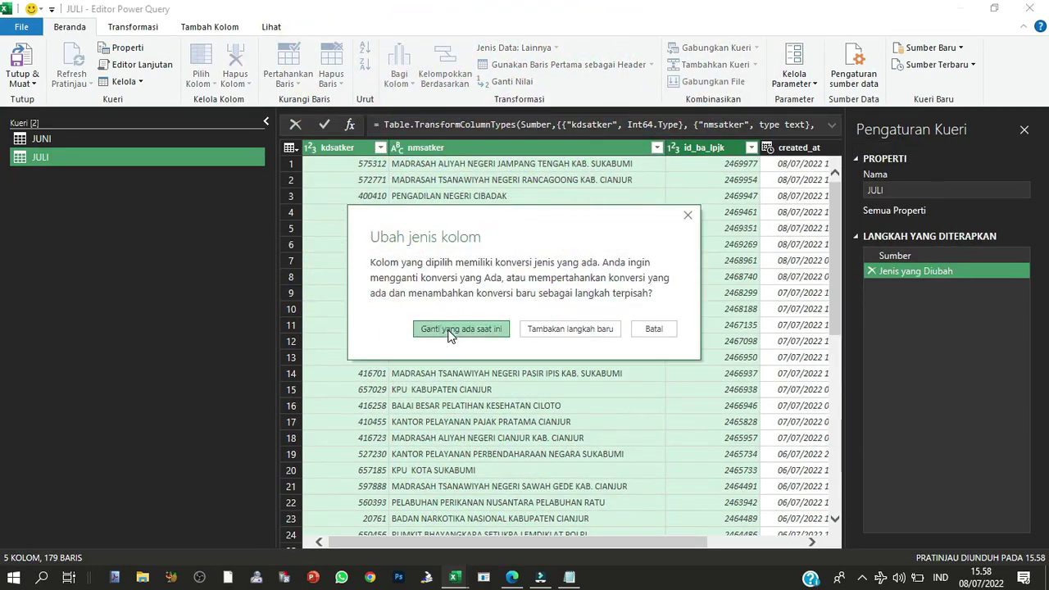
pyautogui.click(443, 330)
pyautogui.moveTo(605, 546); pyautogui.dragTo(697, 545)
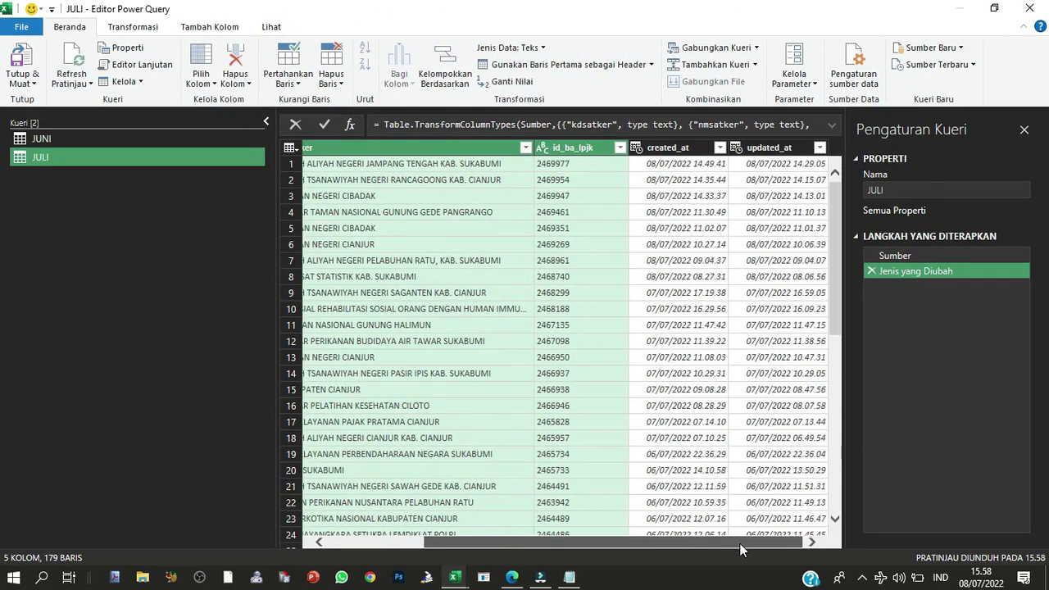
pyautogui.click(668, 148)
pyautogui.keyDown('shift'); pyautogui.click(762, 147); pyautogui.keyUp('shift')
pyautogui.rightClick(777, 150)
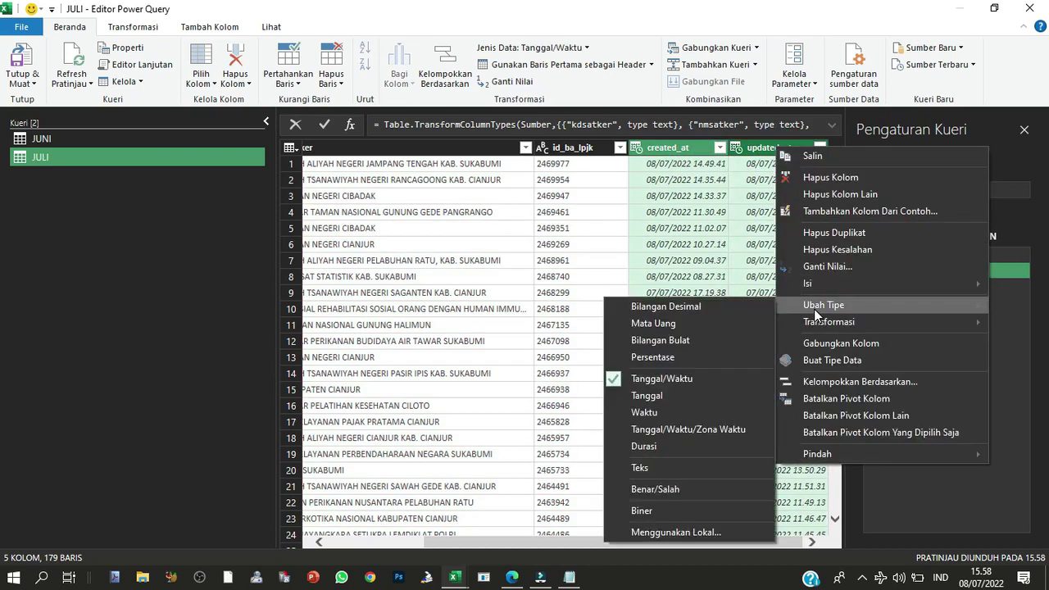
pyautogui.click(82, 253)
pyautogui.rightClick(46, 218)
pyautogui.moveTo(213, 300)
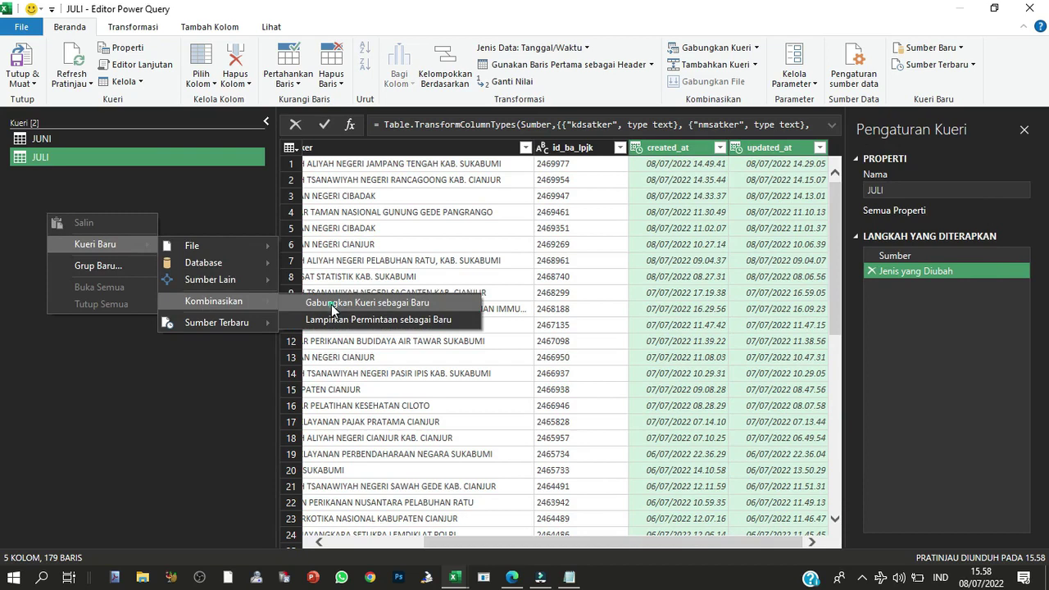
# Merge JUNI with JULI as a new query, matching on kdsatker and nmsatker in both tables.
pyautogui.click(329, 304)
pyautogui.click(396, 149)
pyautogui.click(328, 182)
pyautogui.click(350, 291)
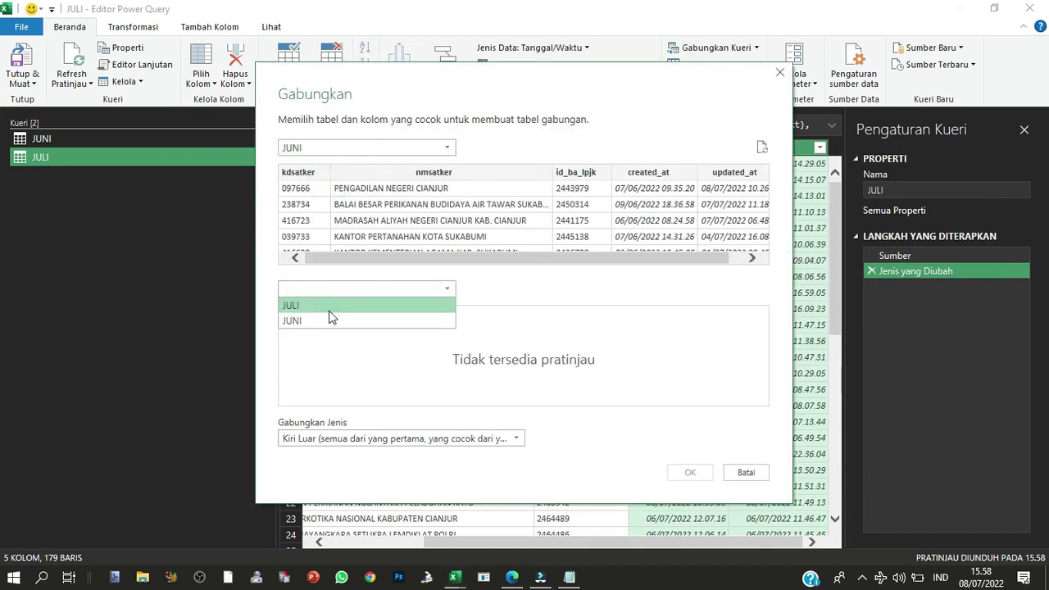
pyautogui.click(330, 303)
pyautogui.click(312, 176)
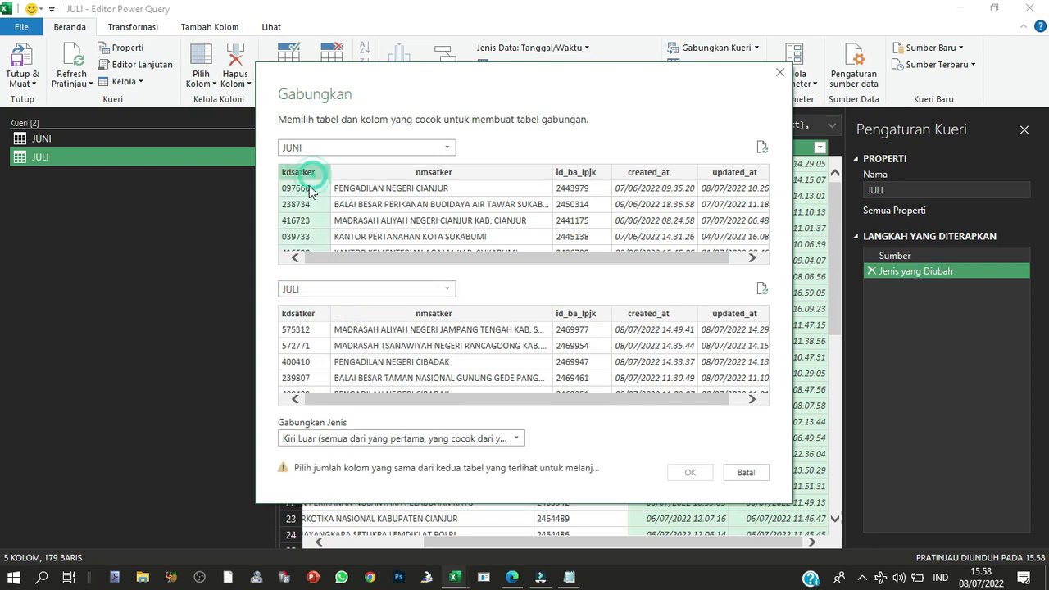
pyautogui.click(299, 314)
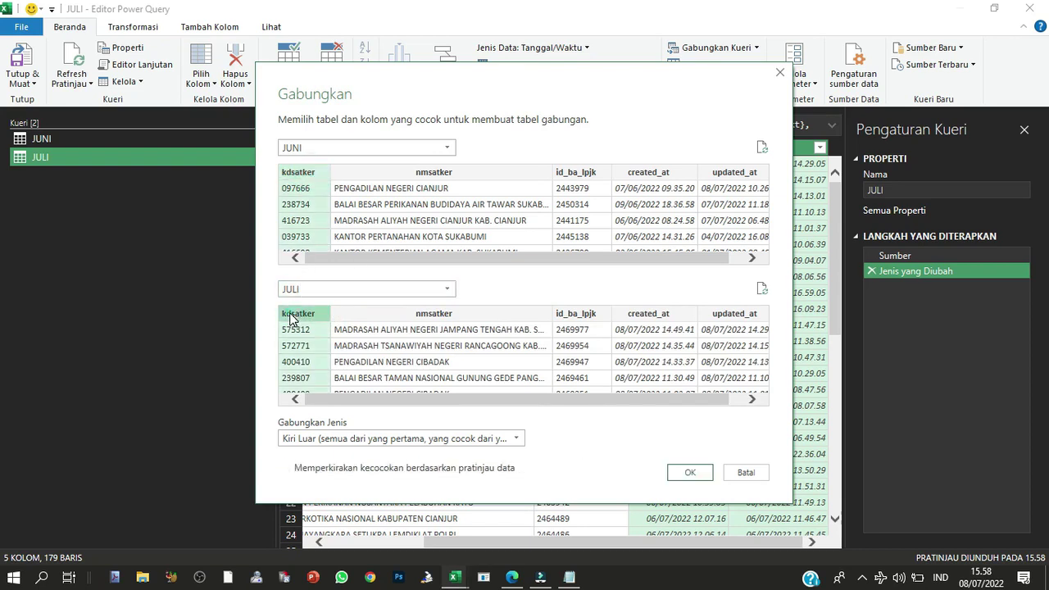
pyautogui.keyDown('ctrl'); pyautogui.click(412, 174); pyautogui.keyUp('ctrl')
pyautogui.keyDown('ctrl'); pyautogui.click(409, 314); pyautogui.keyUp('ctrl')
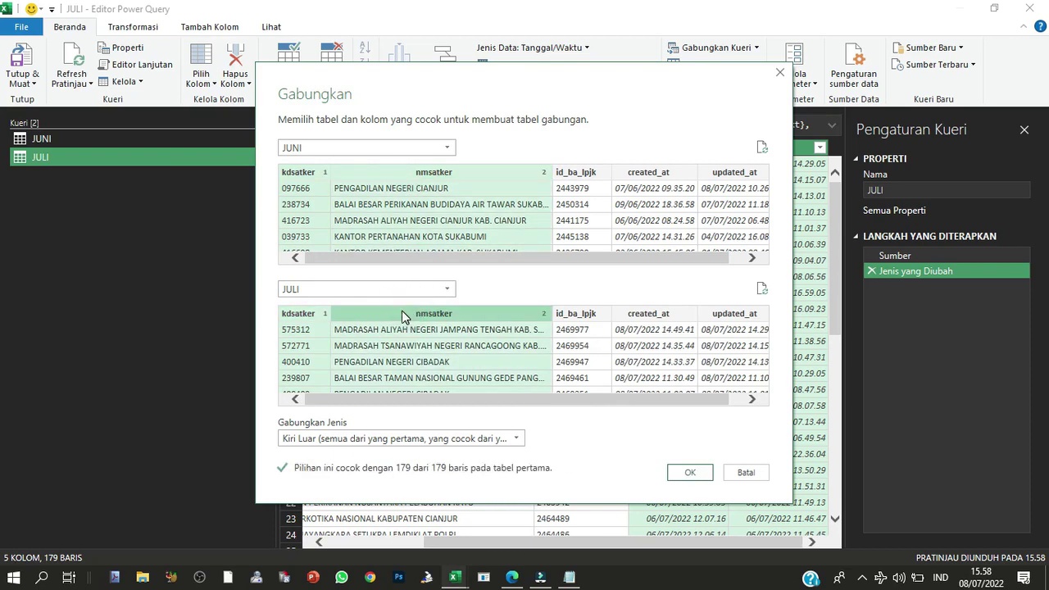
pyautogui.click(402, 439)
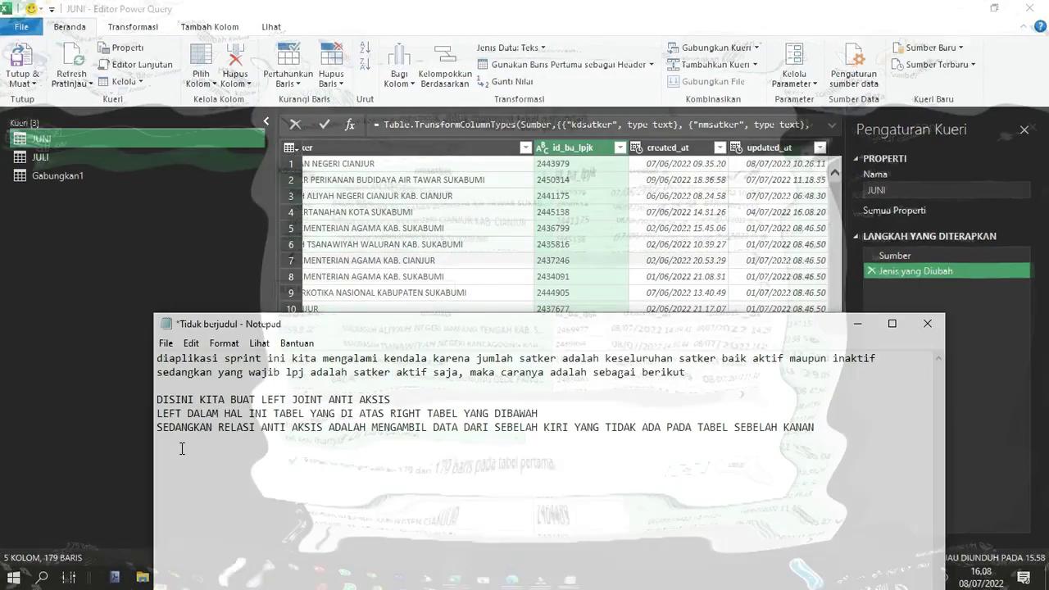
# Continue the Notepad note with 'na…_ba_lpjk dan unchek yang bernilai nol' about filtering id_ba_lpjk.
pyautogui.write('na')
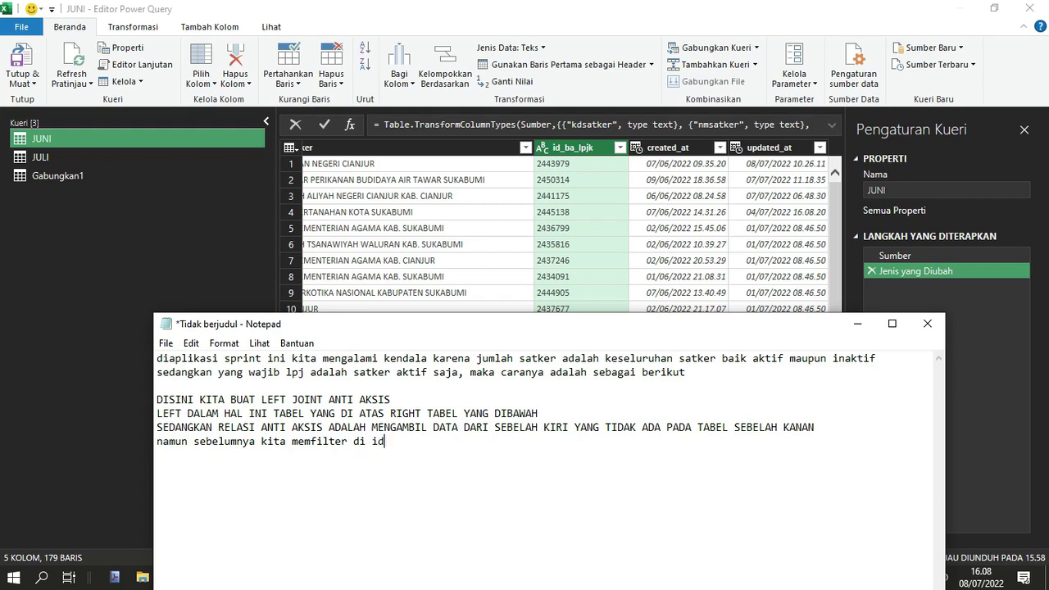
pyautogui.write('_ba')
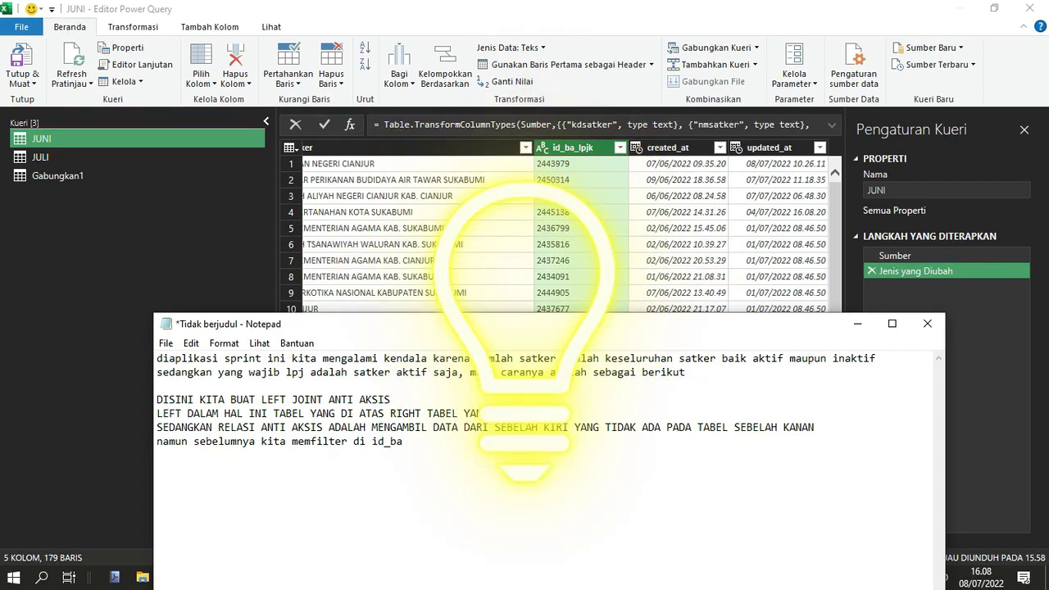
pyautogui.write('_lpjk')
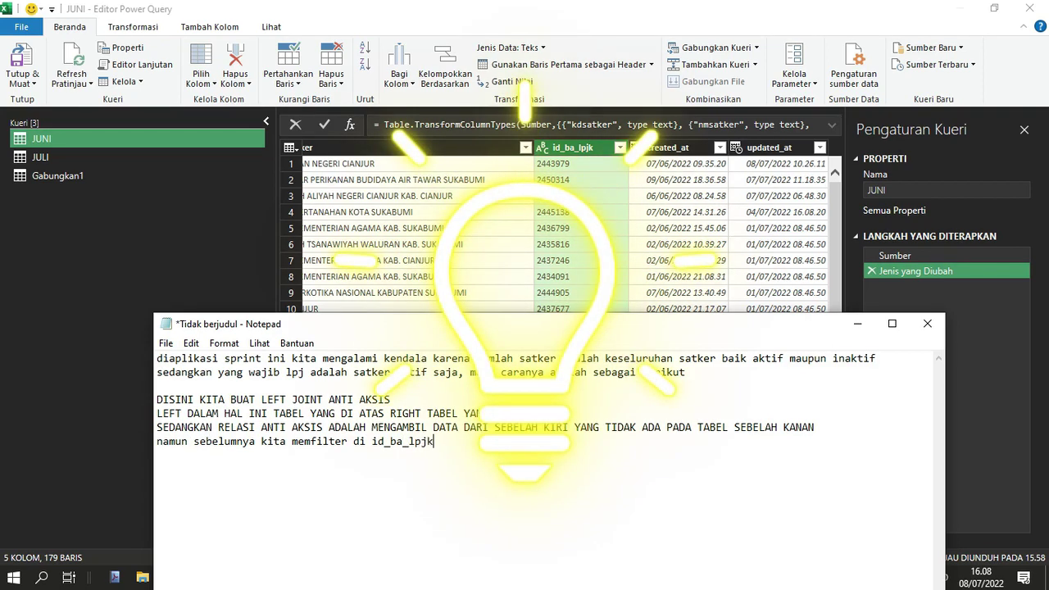
pyautogui.write(' dan')
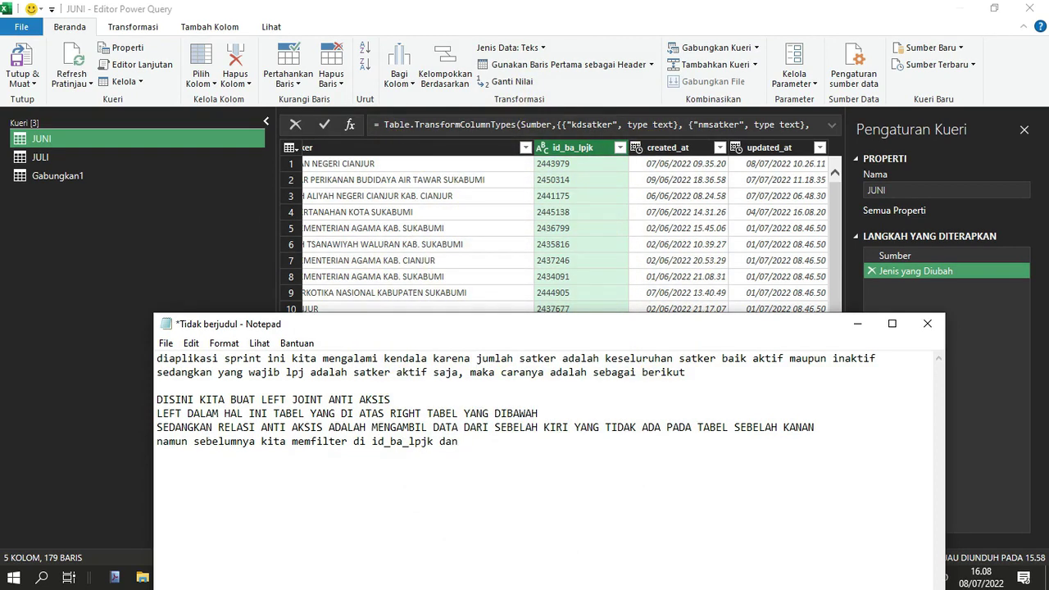
pyautogui.write(' unchek')
pyautogui.write(' yang bernilai nol')
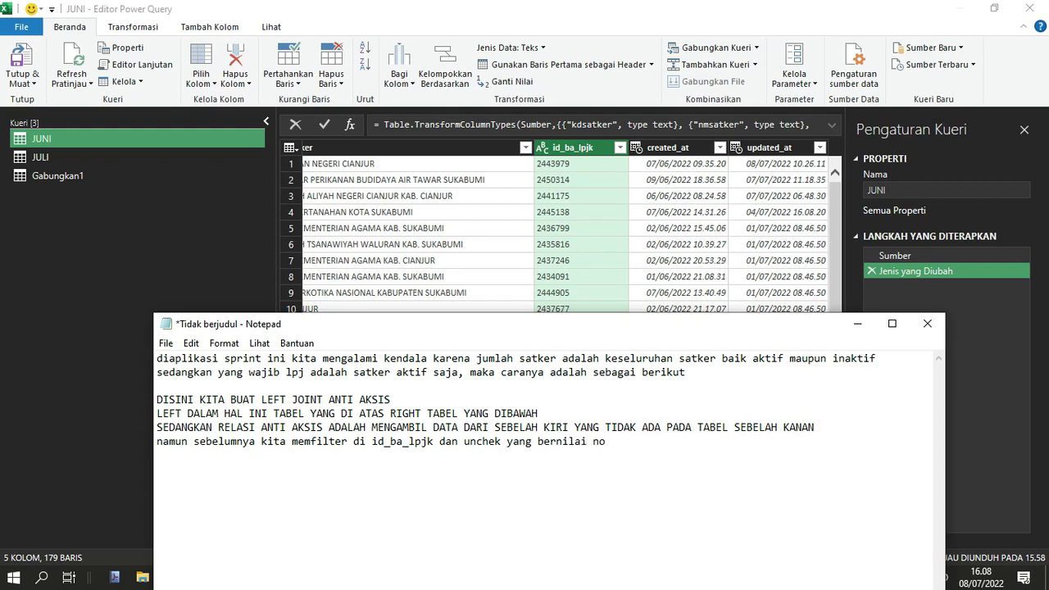
# Exclude id_ba_lpjk value 0 from both the JUNI and JULI queries, then view Gabungkan1.
pyautogui.click(620, 147)
pyautogui.click(403, 319)
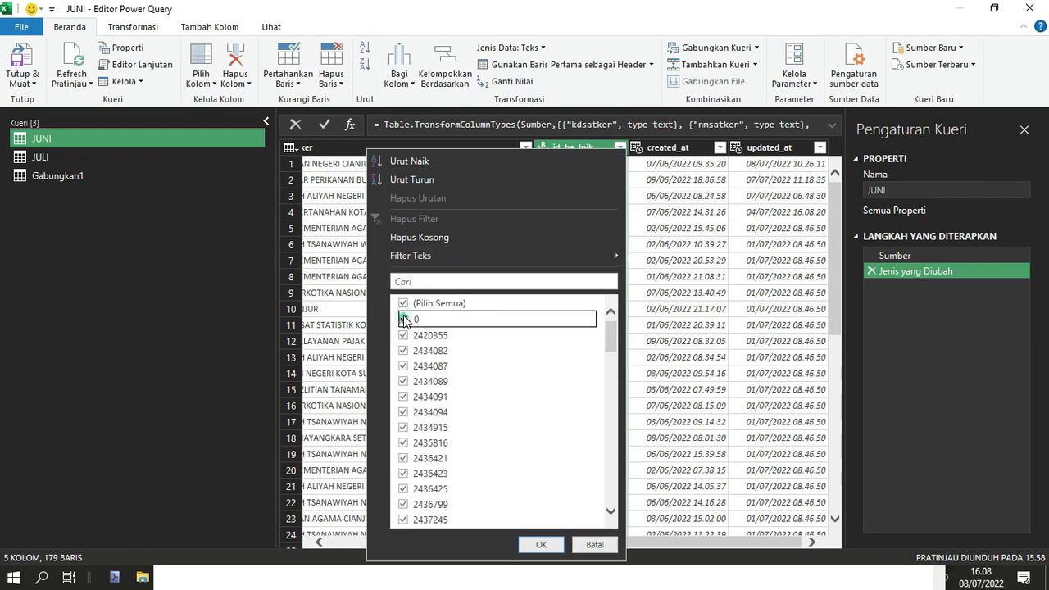
pyautogui.click(540, 545)
pyautogui.click(89, 156)
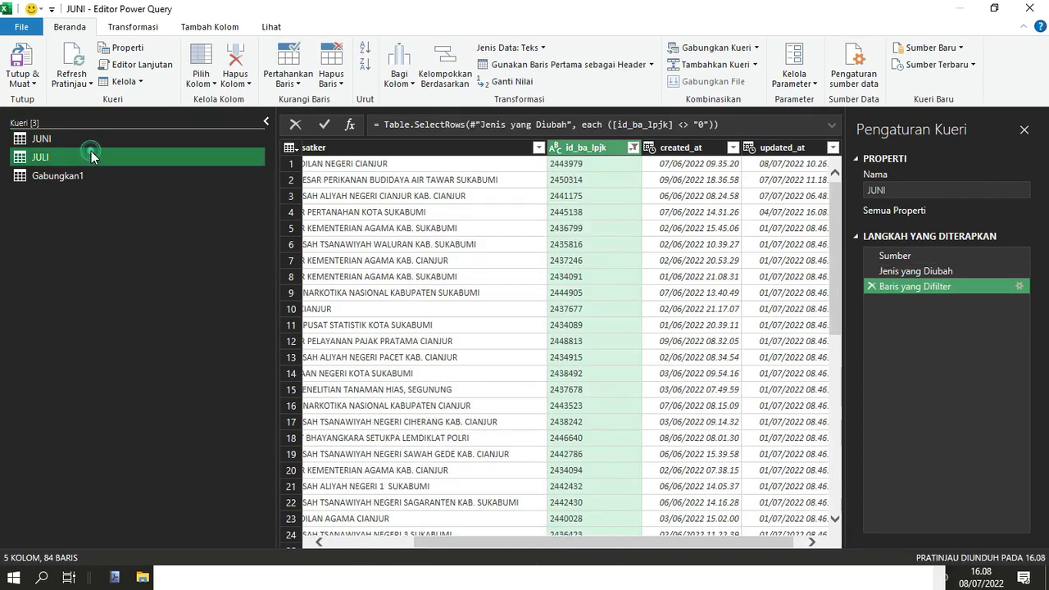
pyautogui.click(751, 148)
pyautogui.click(535, 314)
pyautogui.click(672, 545)
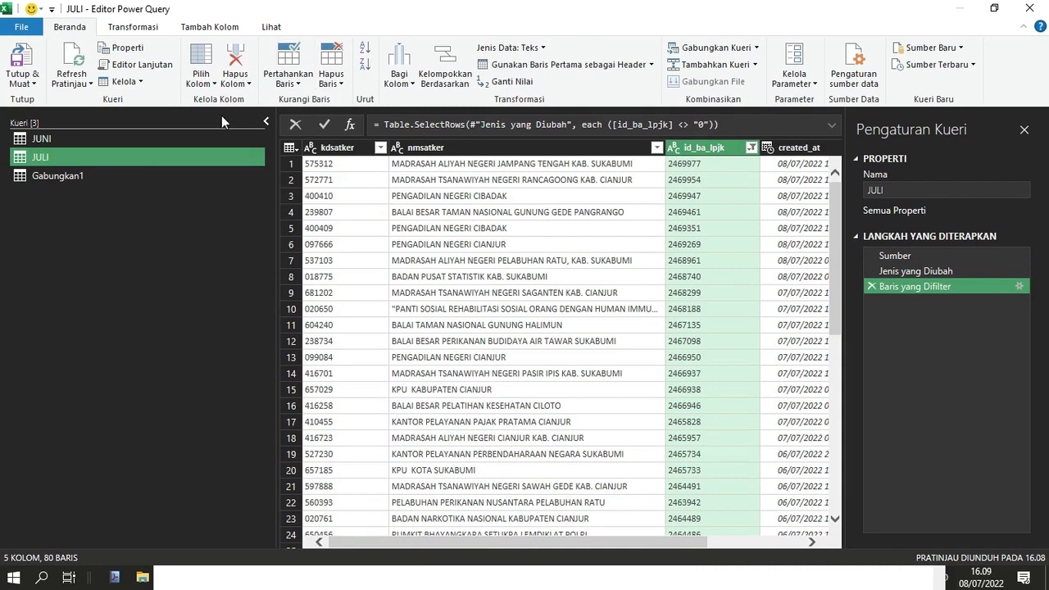
pyautogui.click(86, 179)
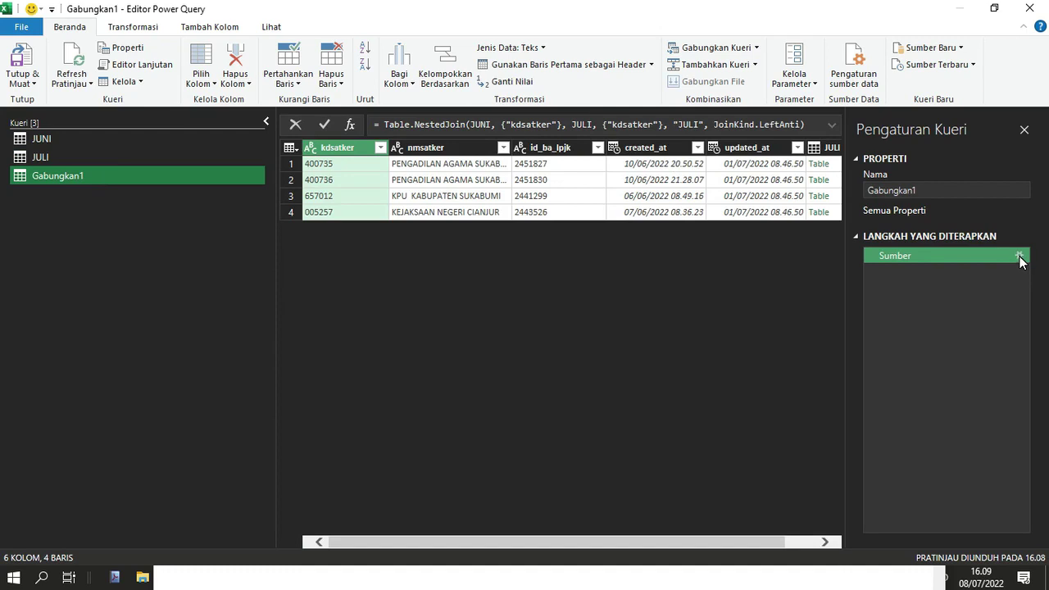
pyautogui.click(1020, 257)
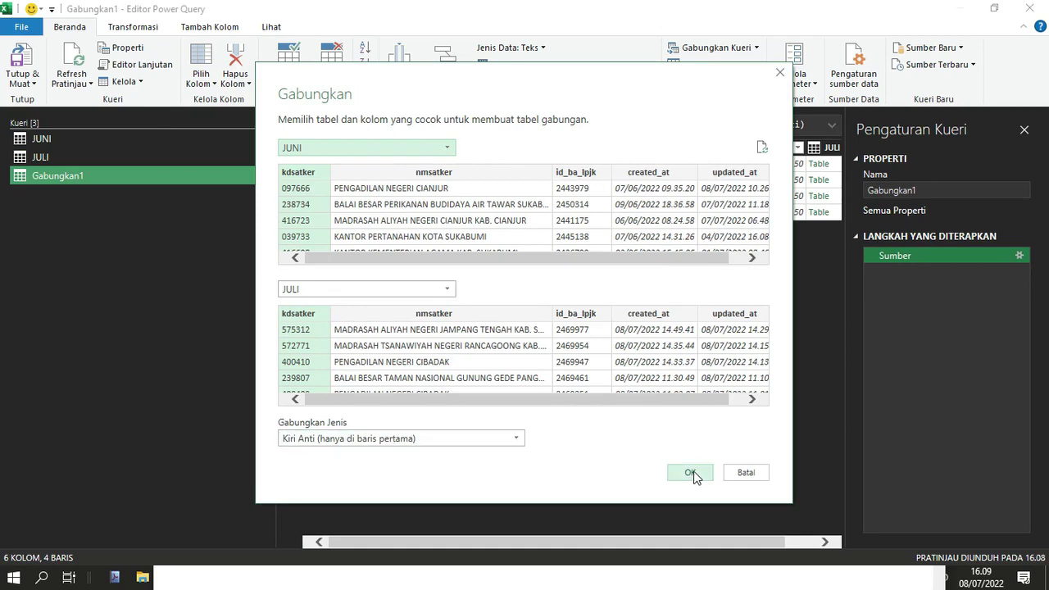
pyautogui.click(693, 473)
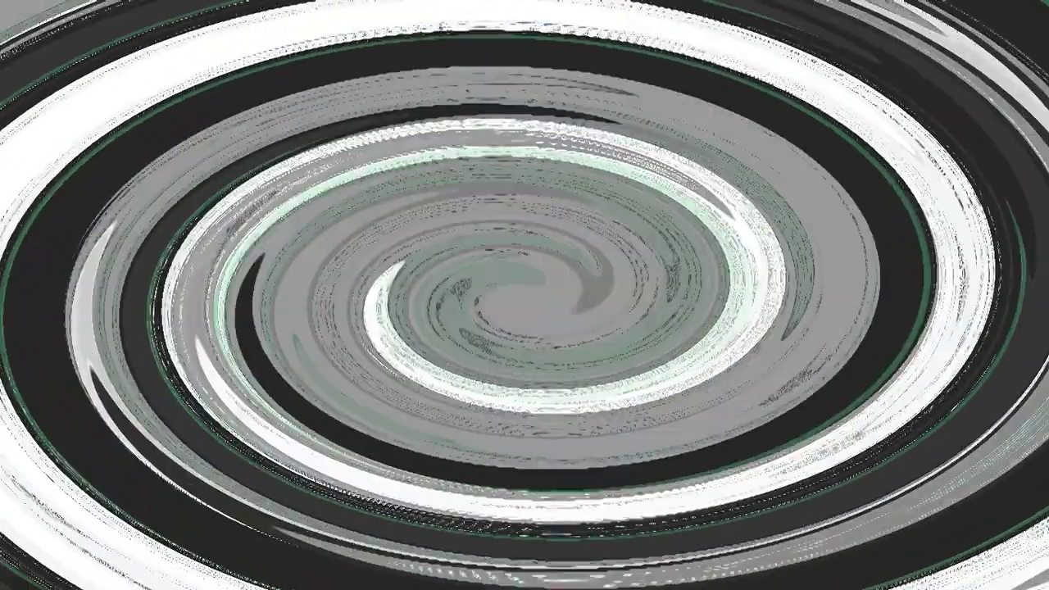
# Bring Notepad forward, reposition it, and write 'DISINI KITA BUAT LEFT JOINT ANTI AKSIS'.
pyautogui.click(570, 577)
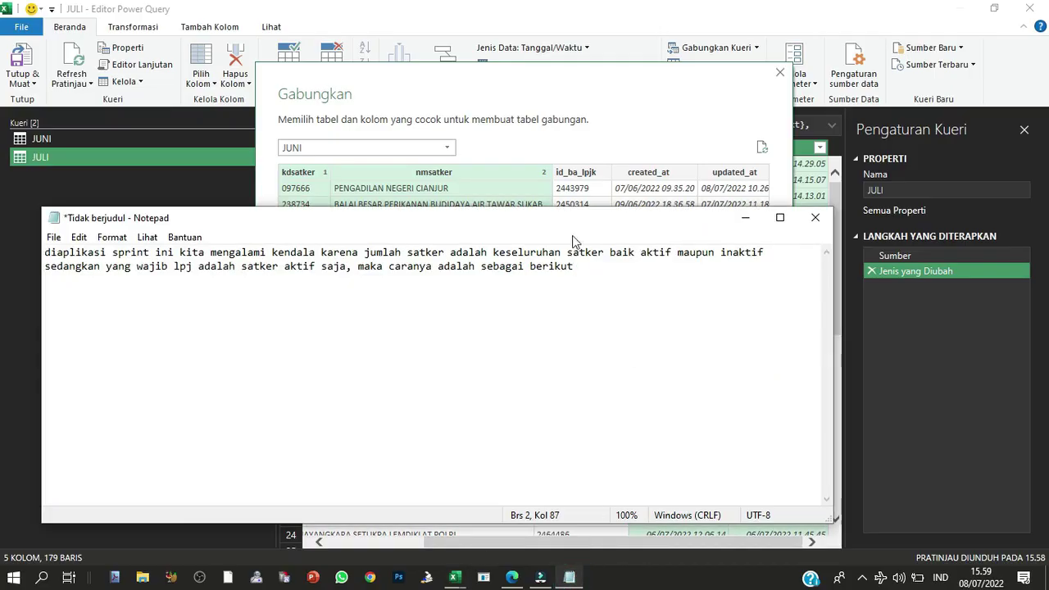
pyautogui.moveTo(578, 219); pyautogui.dragTo(690, 326)
pyautogui.write('DISINI KITA BUAT LEFT J')
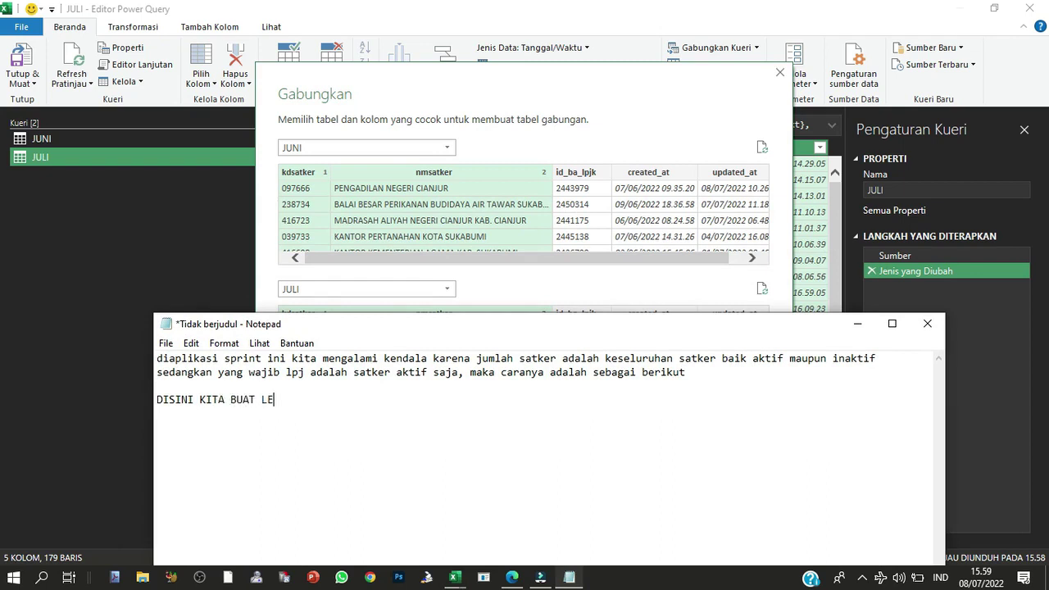
pyautogui.write('OINT ANTI AKSIS')
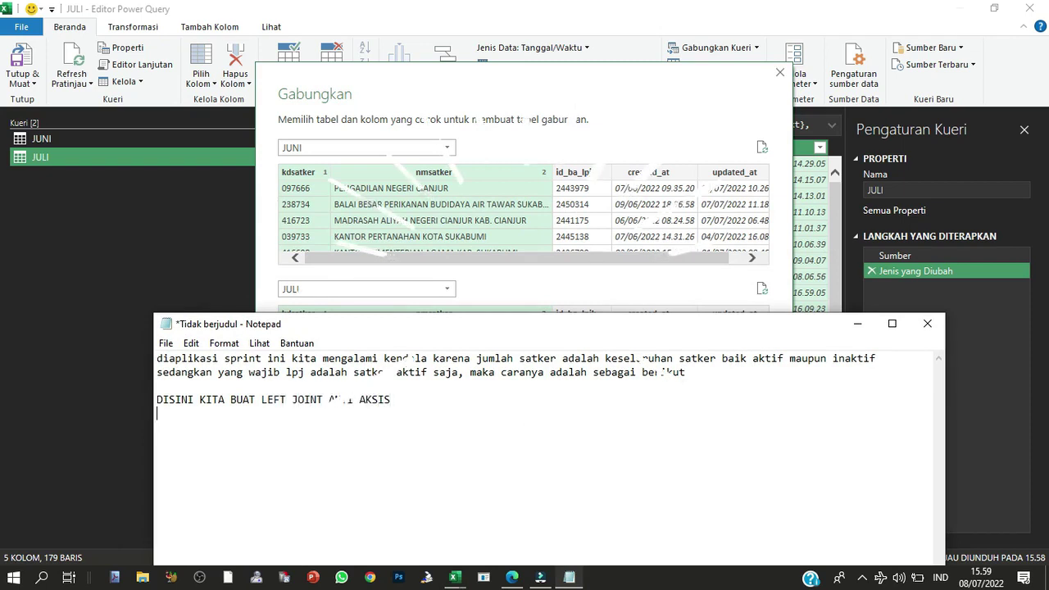
pyautogui.press('Return')
# Add lines saying left is the upper table, right the lower, and anti join keeps unmatched left rows.
pyautogui.write('LEFT DALAM HAL INI TABEL YANG DI ATAS RIGHT TAB')
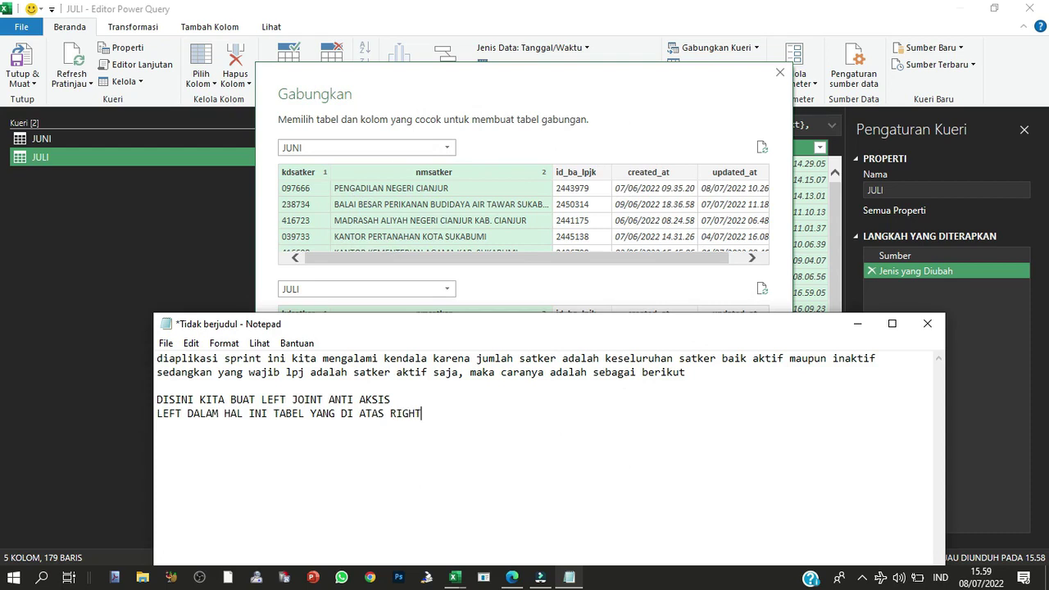
pyautogui.write('EL YANG DIBAWAH')
pyautogui.press('Return')
pyautogui.write('SEDANGKAN')
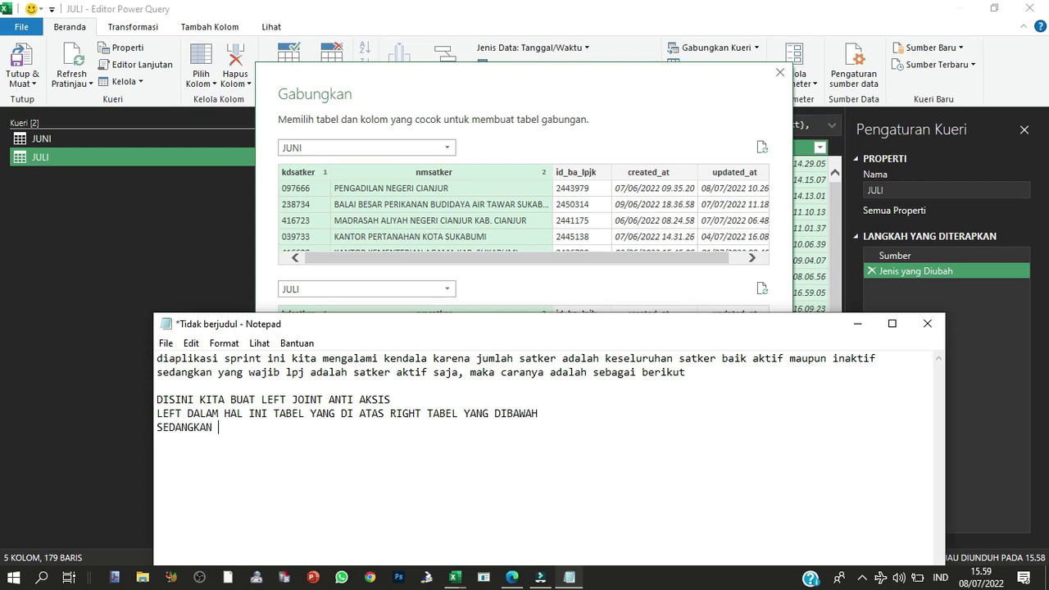
pyautogui.write(' RELASI')
pyautogui.write(' ANTI AKSIS ADALAH ')
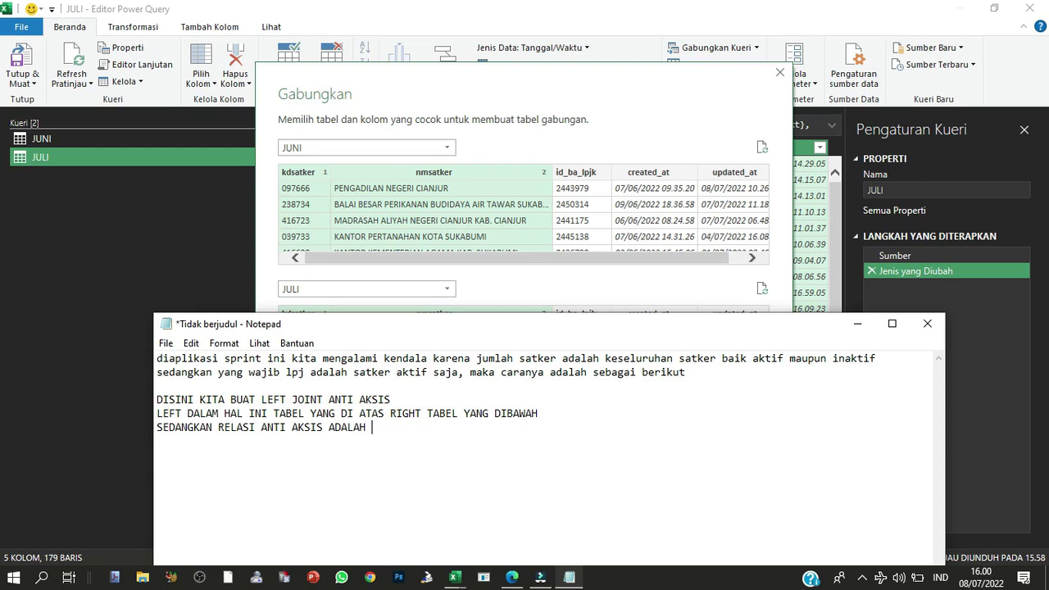
pyautogui.write('MENGAMBIL DATA')
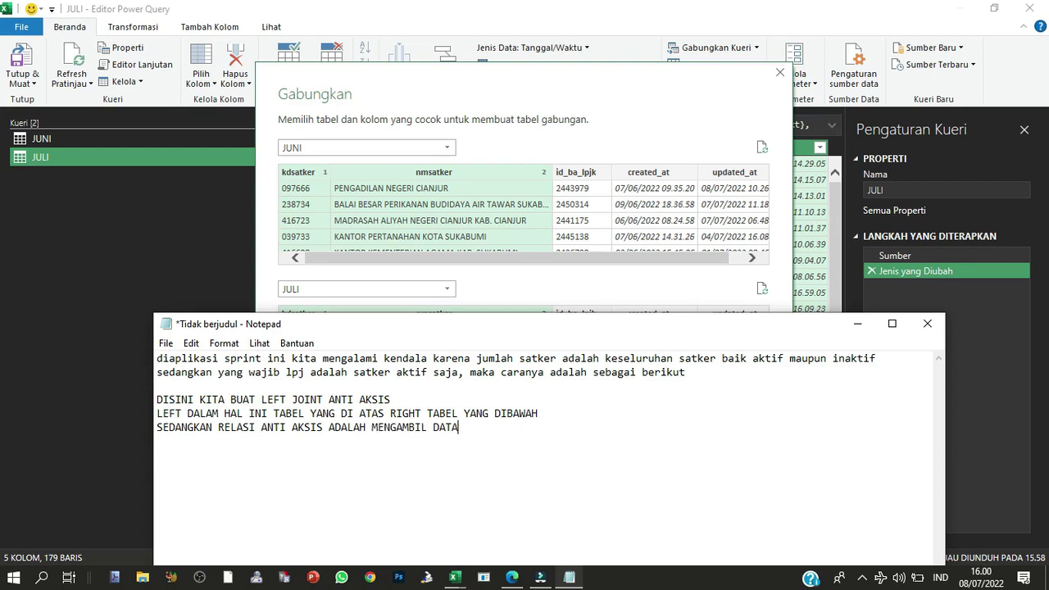
pyautogui.write(' DARI SEBELAH KIRI YANG TID')
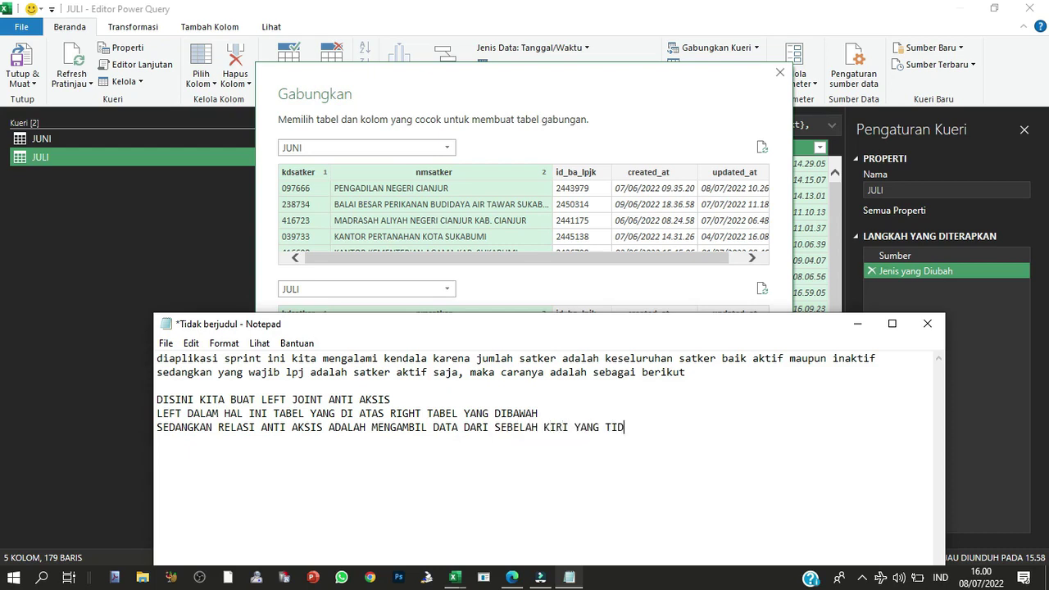
pyautogui.press('BackSpace')
pyautogui.press('BackSpace')
pyautogui.write('DA PADA TABEL SEBELA')
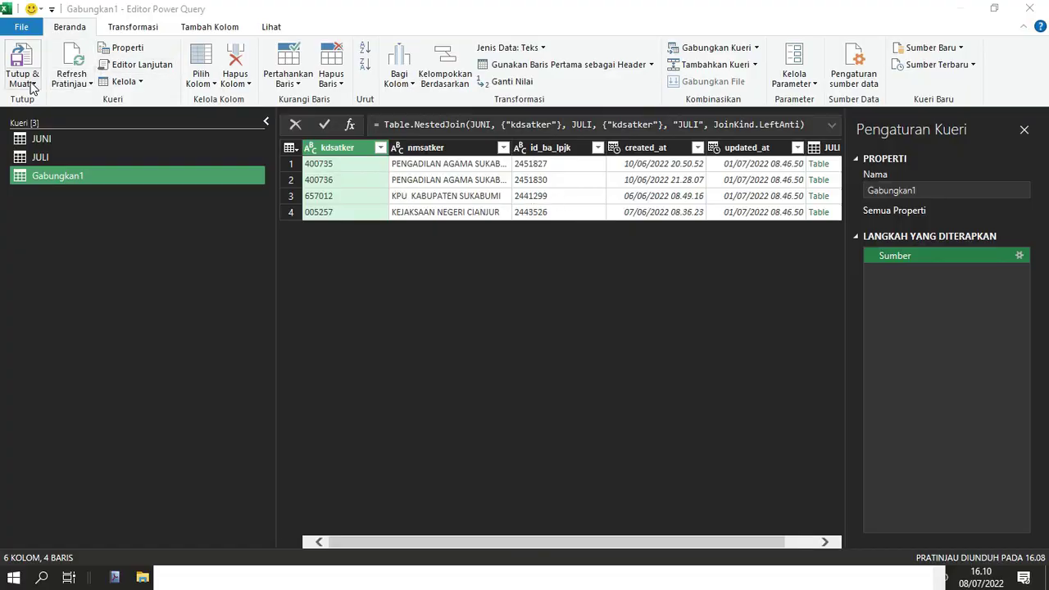
# Rename the Gabungkan1 query to 'YANG BELUM LPJ' and close and load back to the workbook.
pyautogui.click(31, 82)
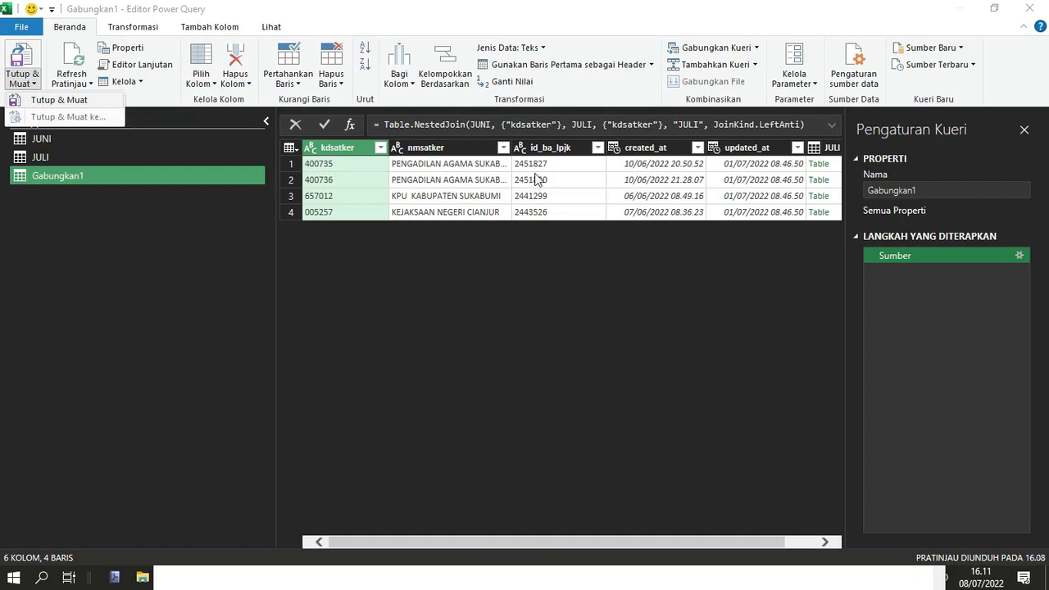
pyautogui.click(936, 193)
pyautogui.click(935, 192)
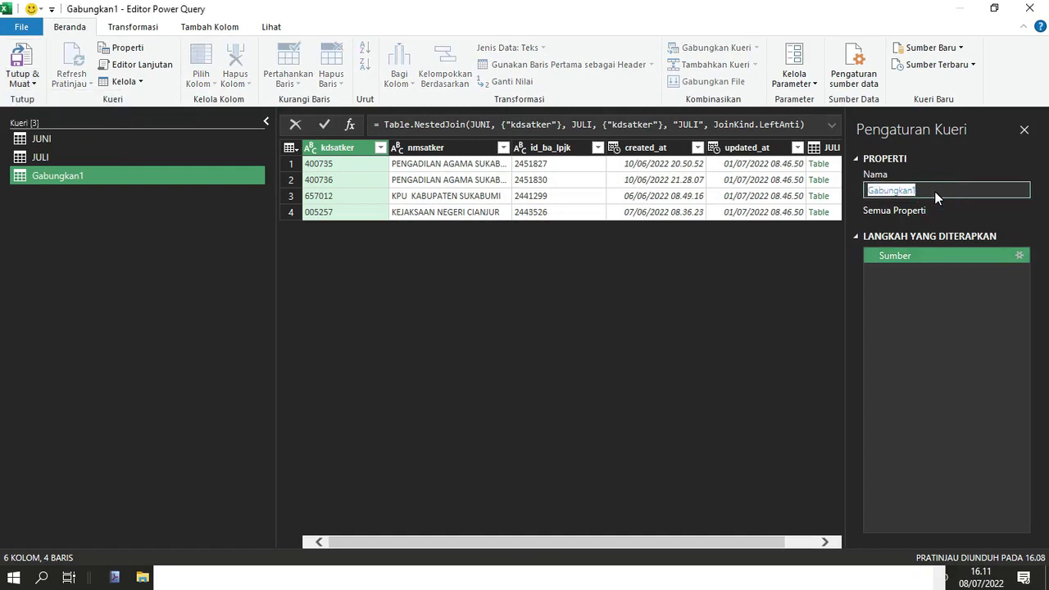
pyautogui.write('YANG BELUM L')
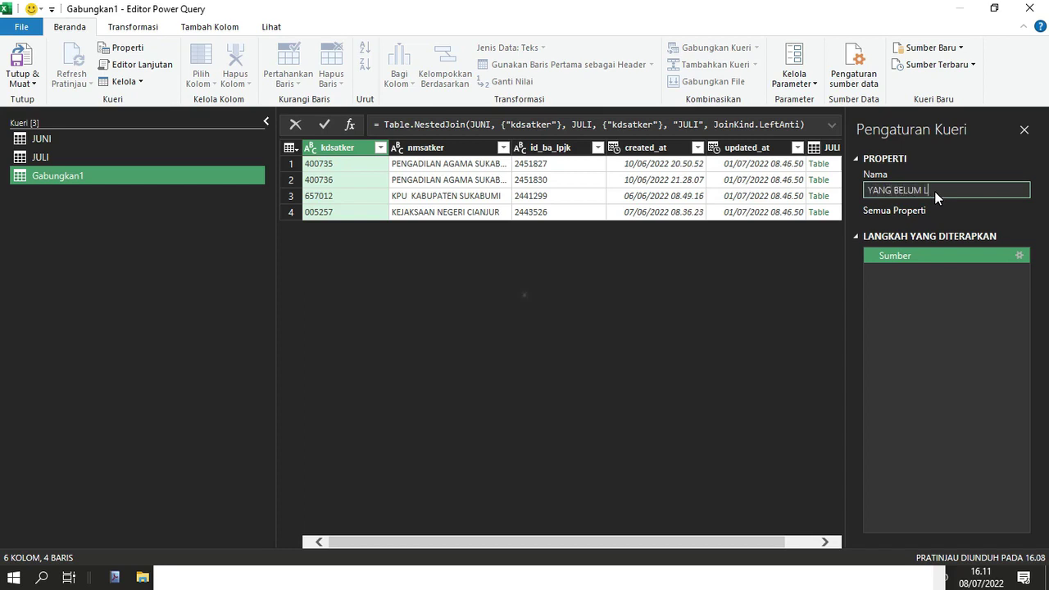
pyautogui.write('PJ')
pyautogui.press('Return')
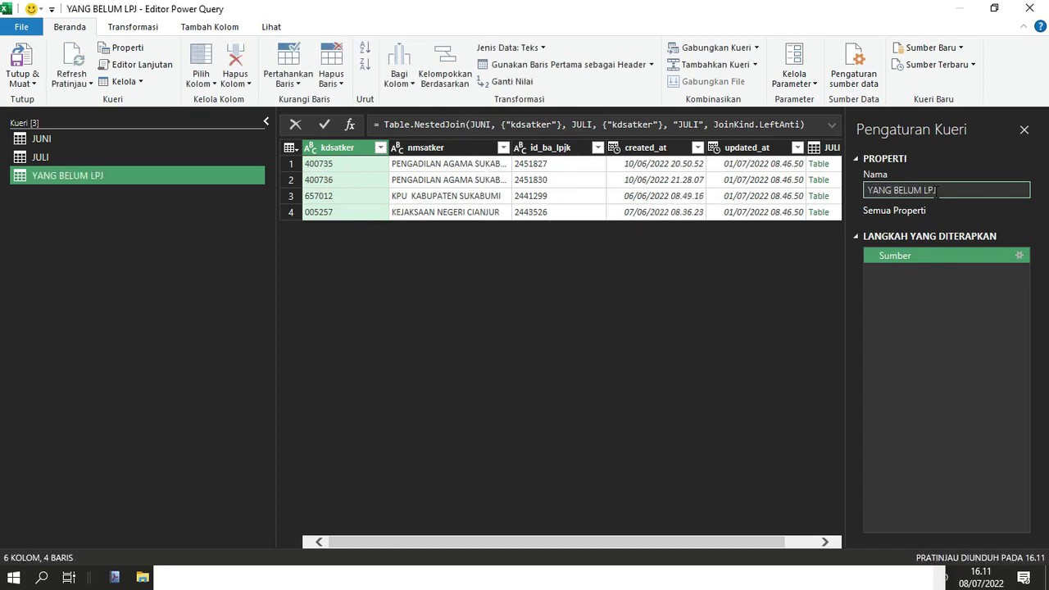
pyautogui.click(23, 82)
pyautogui.click(45, 99)
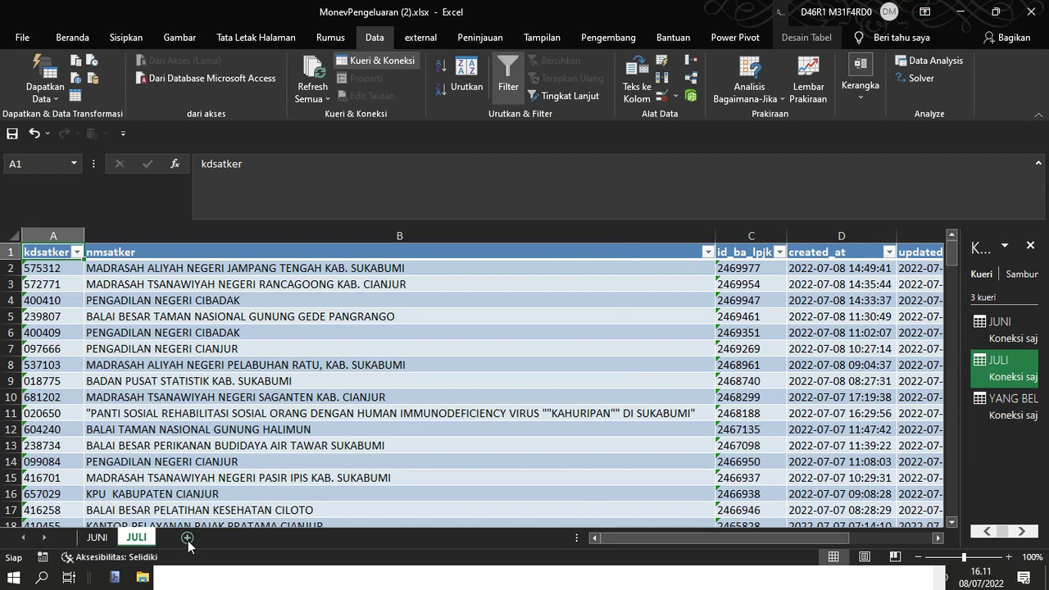
# Load the YANG BELUM LPJ query as a PivotTable report on a new worksheet.
pyautogui.click(997, 410)
pyautogui.rightClick(997, 410)
pyautogui.click(962, 362)
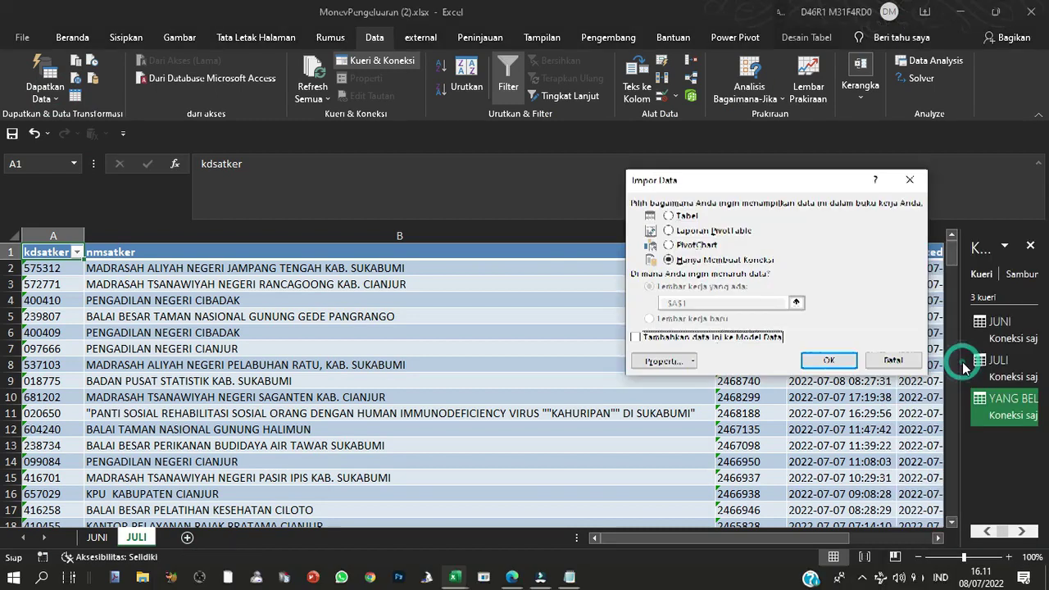
pyautogui.click(740, 235)
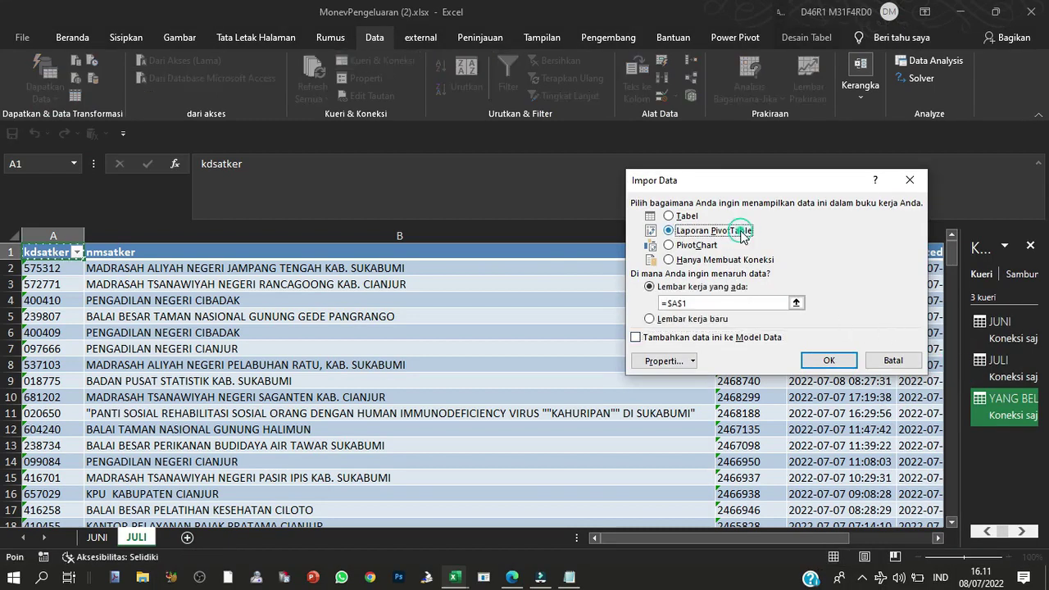
pyautogui.click(703, 321)
pyautogui.click(816, 359)
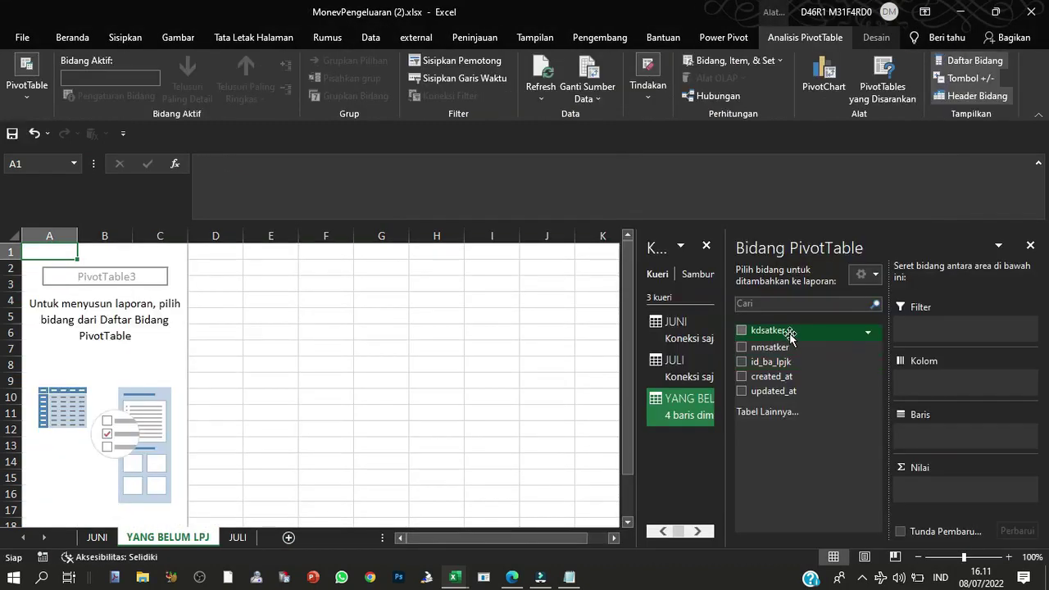
# Put kdsatker and nmsatker in the pivot rows, widen column B, and colour codes A2:A5 red.
pyautogui.moveTo(789, 331); pyautogui.dragTo(941, 432)
pyautogui.moveTo(771, 345); pyautogui.dragTo(951, 443)
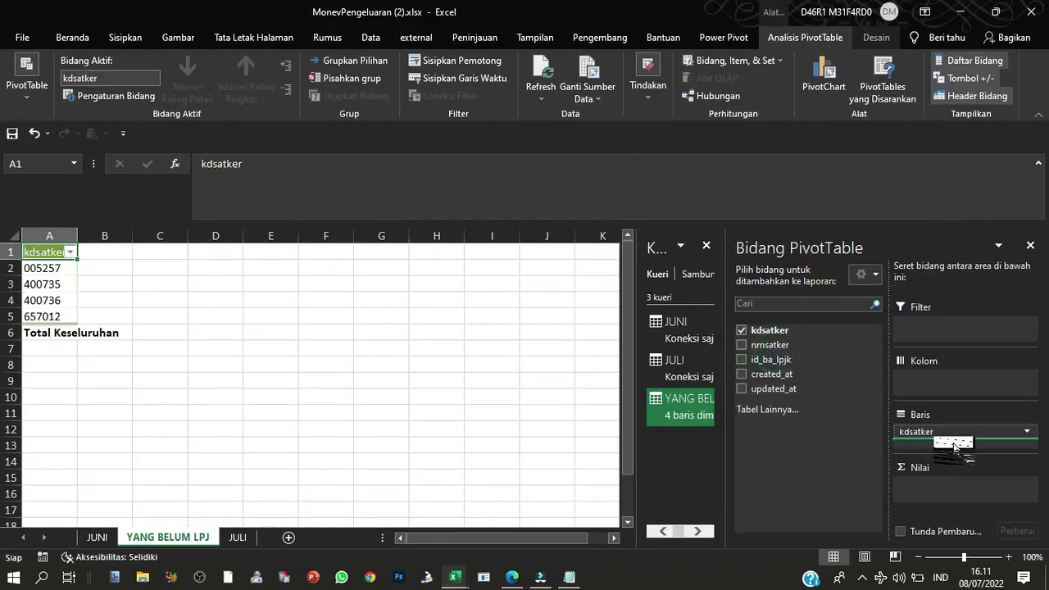
pyautogui.doubleClick(132, 236)
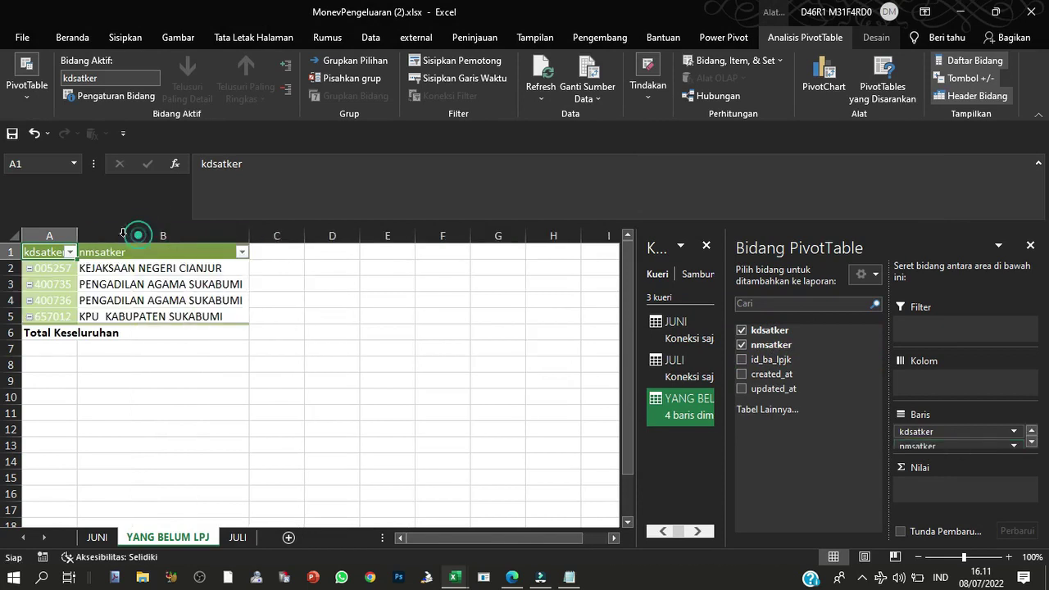
pyautogui.moveTo(50, 269); pyautogui.dragTo(51, 316)
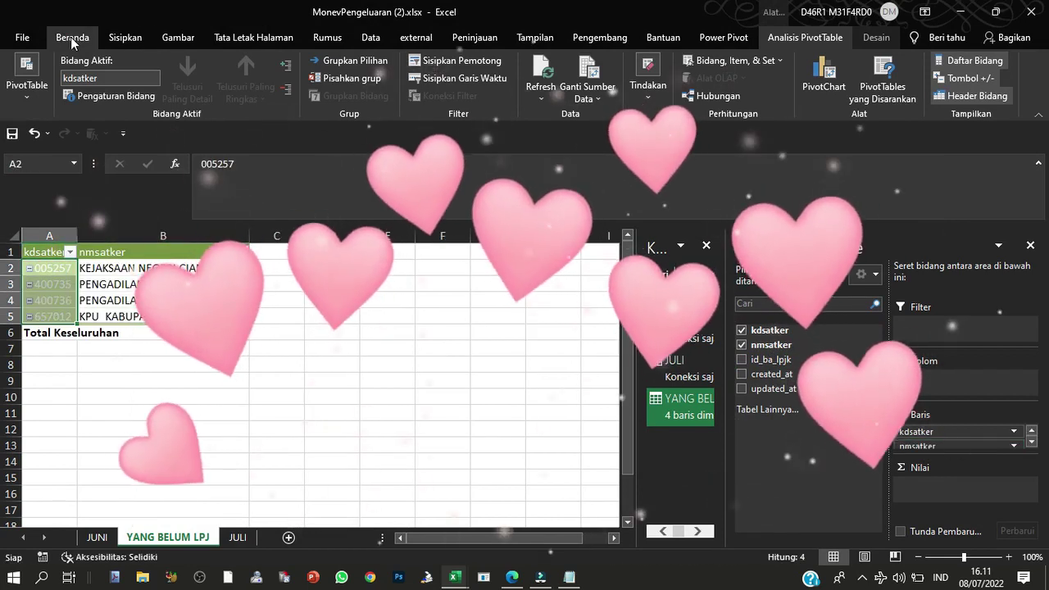
pyautogui.click(72, 37)
pyautogui.click(226, 90)
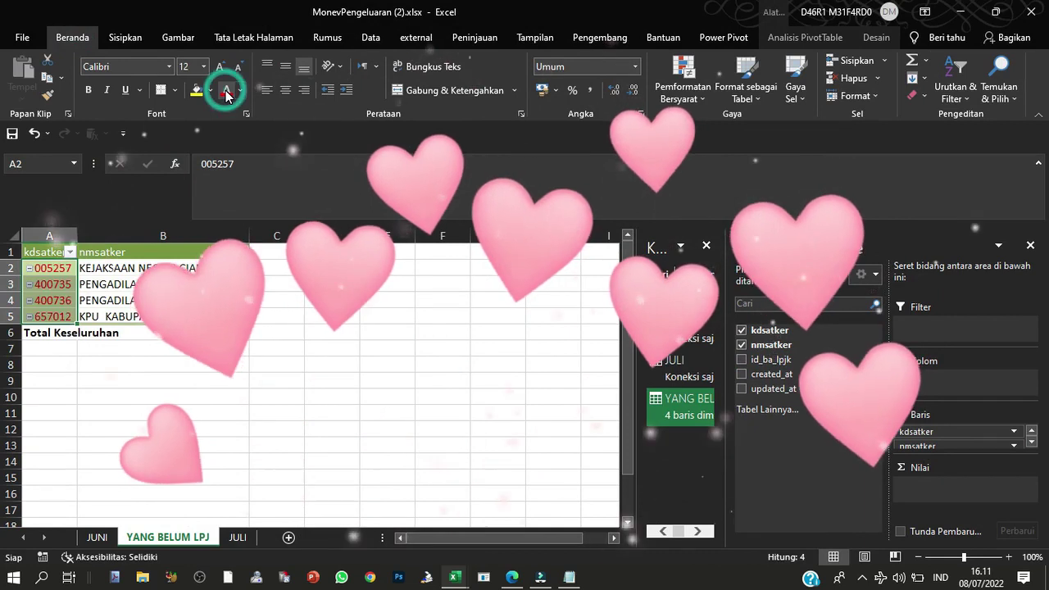